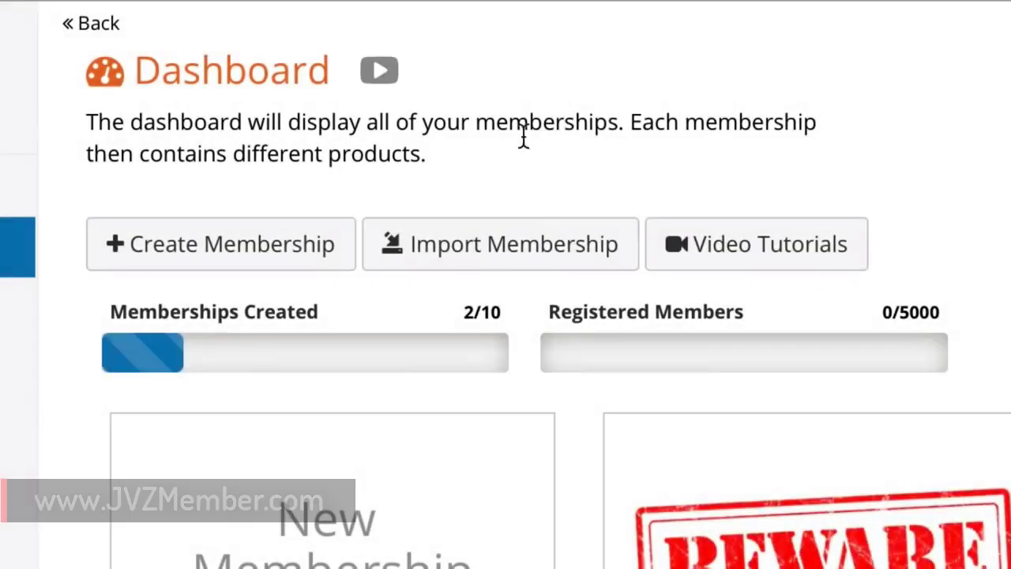
Open the new membership form and go through its name, URL, title and description fields
left_click(194, 265)
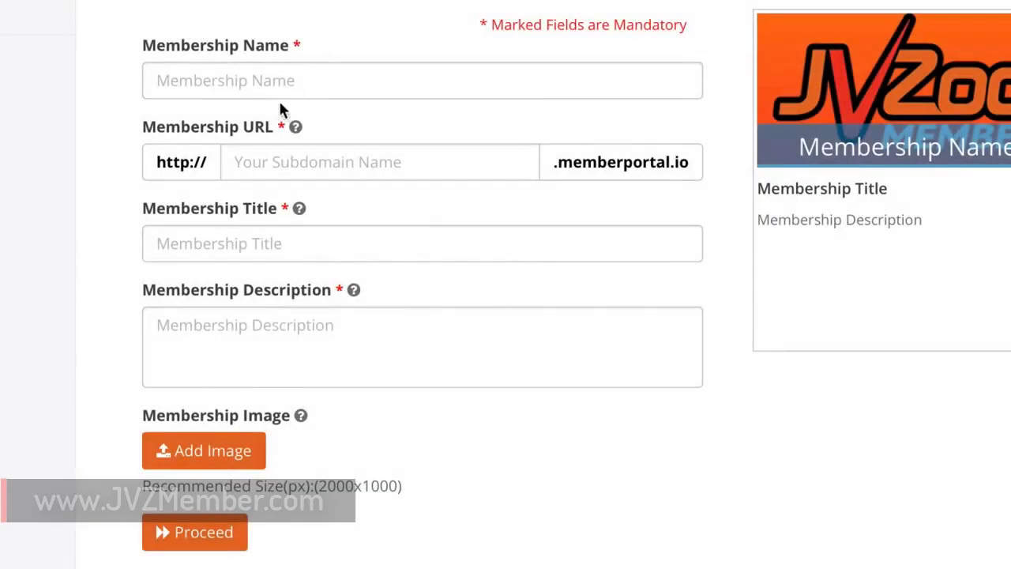
left_click(253, 79)
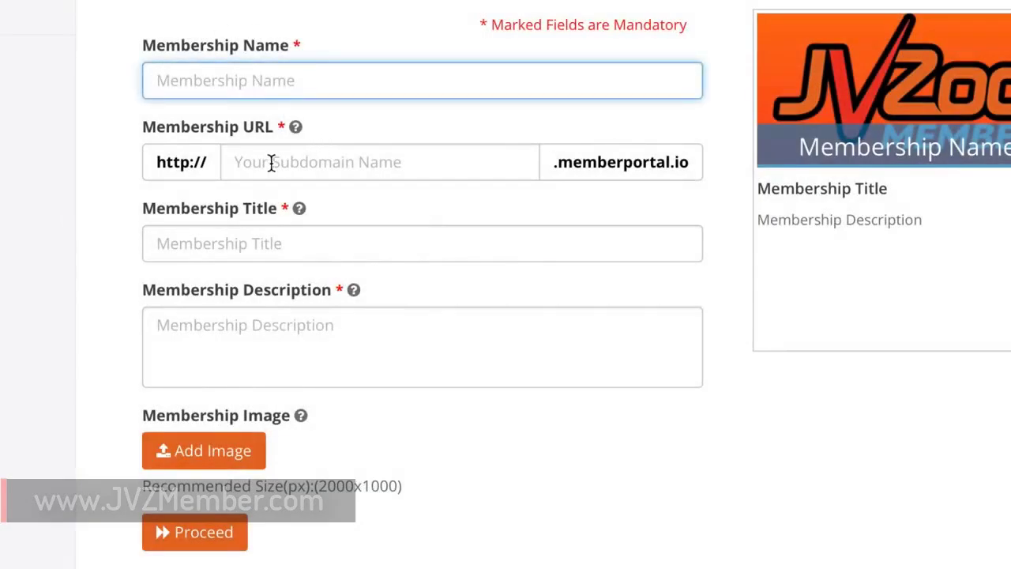
key("Tab")
key("Tab")
key("Tab")
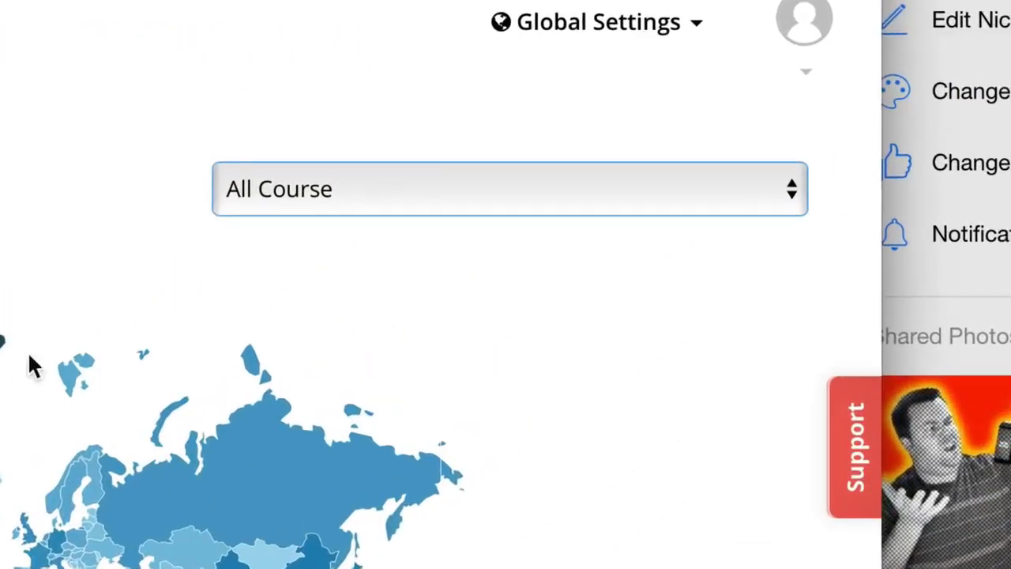
left_click(298, 196)
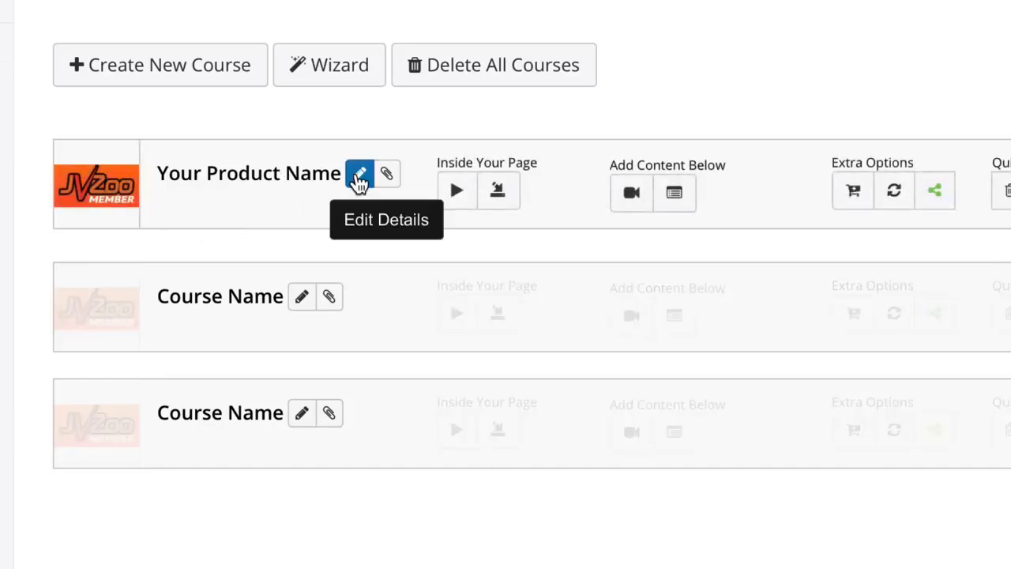
Open the details of the Your Product Name course and review its title, description, instructor, image, logo, public access, category and tag settings
left_click(359, 174)
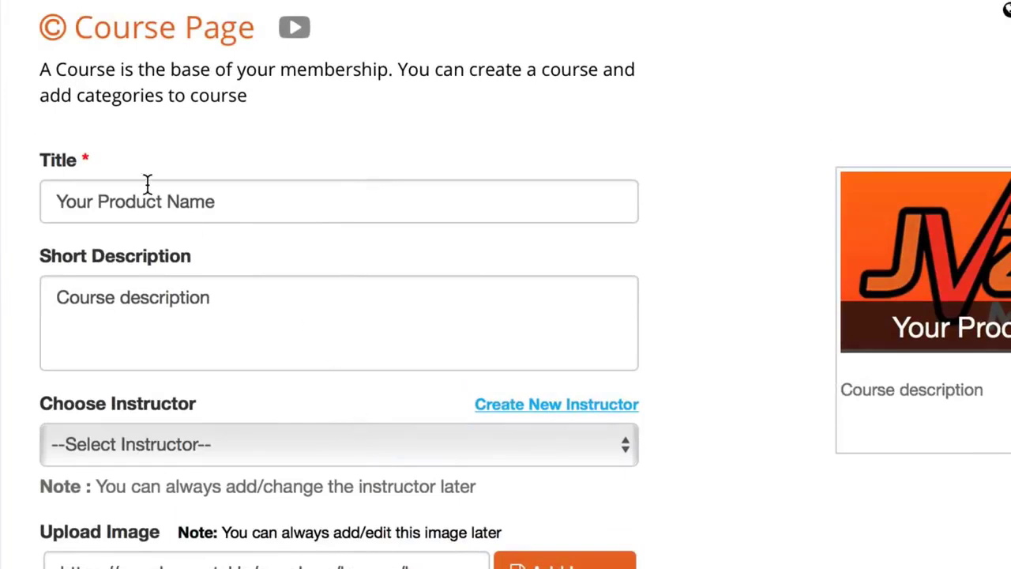
left_click_drag(248, 199, 30, 186)
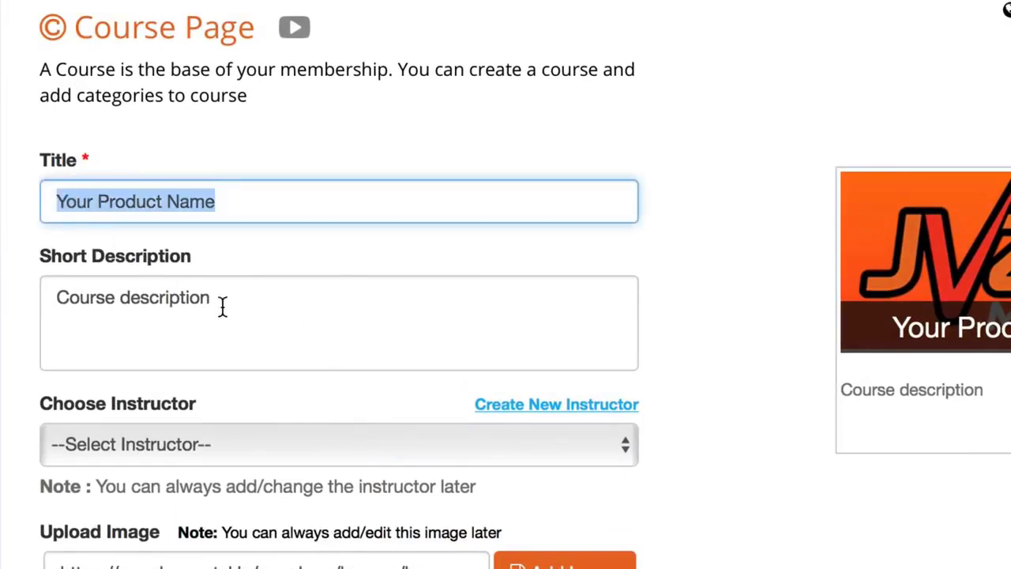
left_click_drag(241, 310, 43, 286)
scroll(43, 287, "down", 1)
left_click(190, 441)
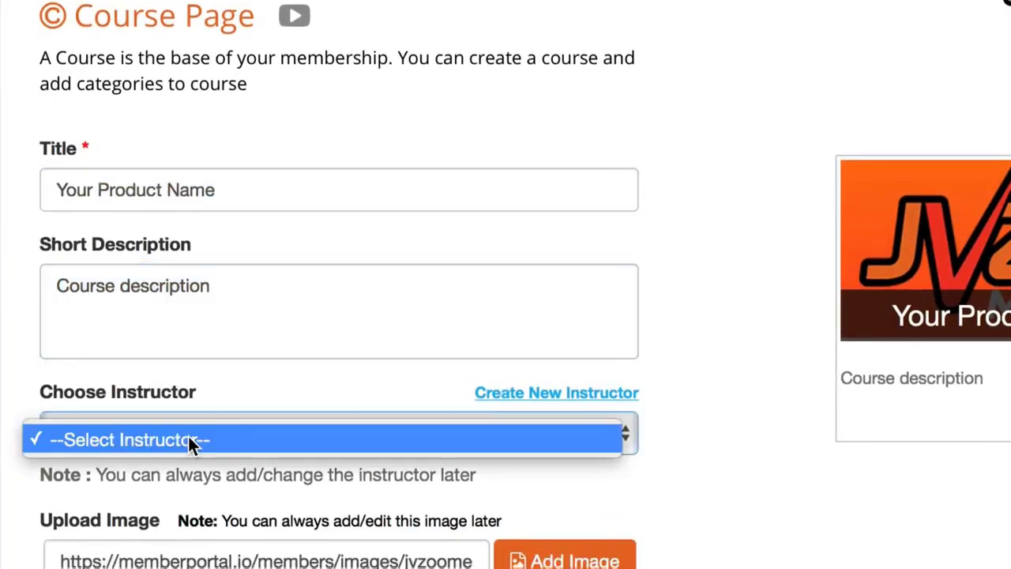
left_click(245, 381)
scroll(247, 316, "down", 5)
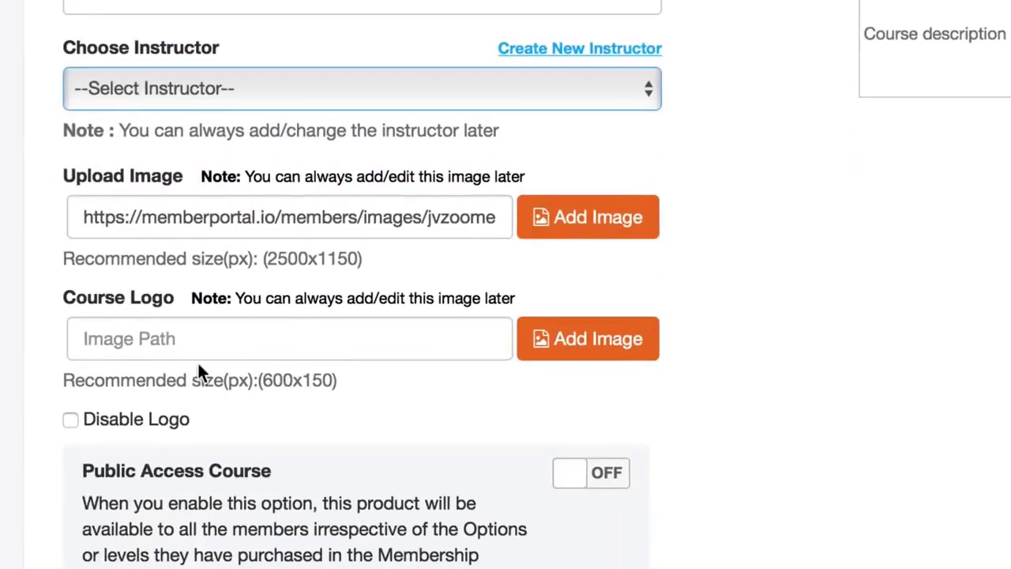
scroll(215, 358, "down", 3)
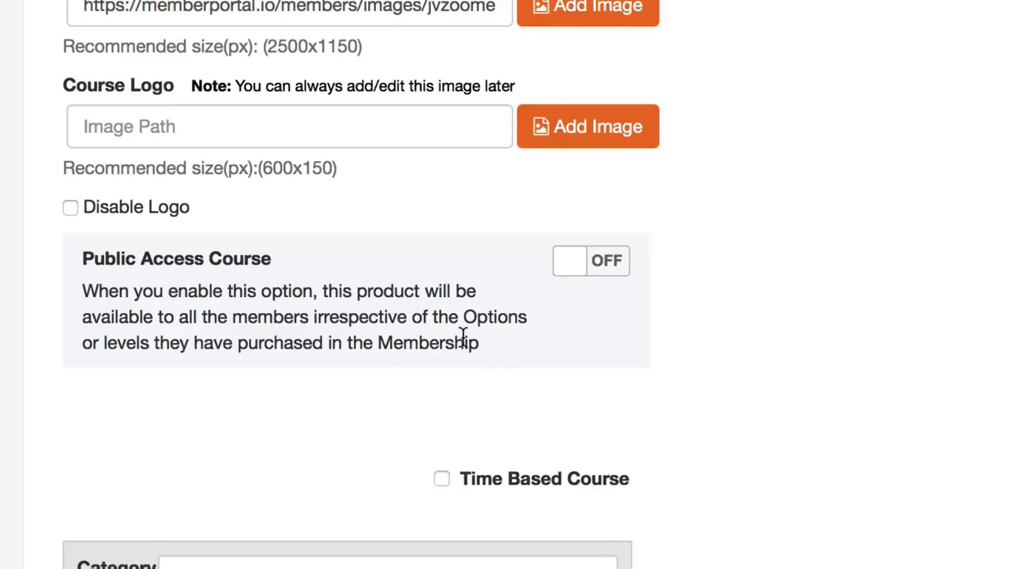
scroll(446, 355, "down", 5)
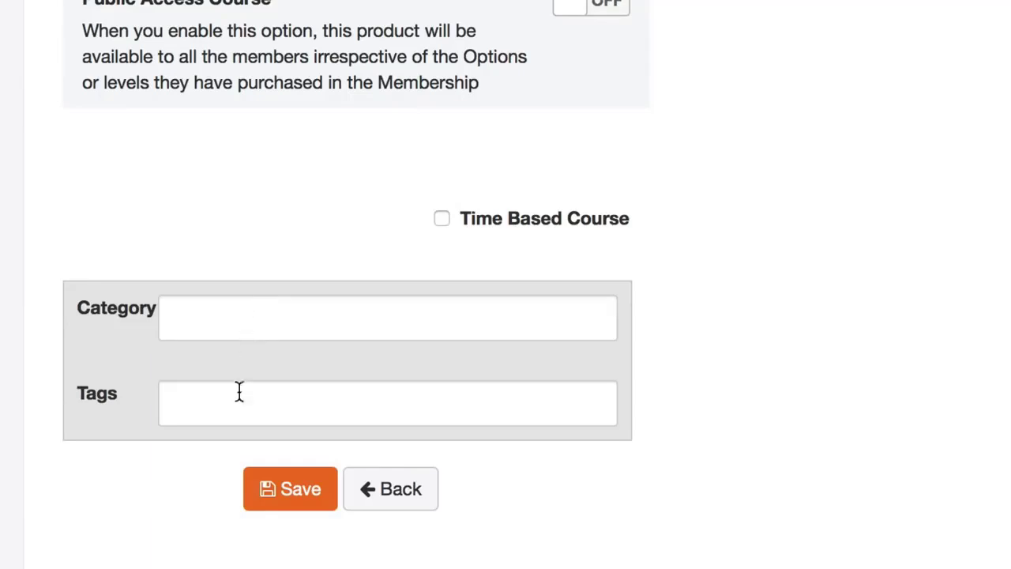
Start a new pricing option in Step 2 - Pricing Options for the first course listed as Course Name
left_click(97, 122)
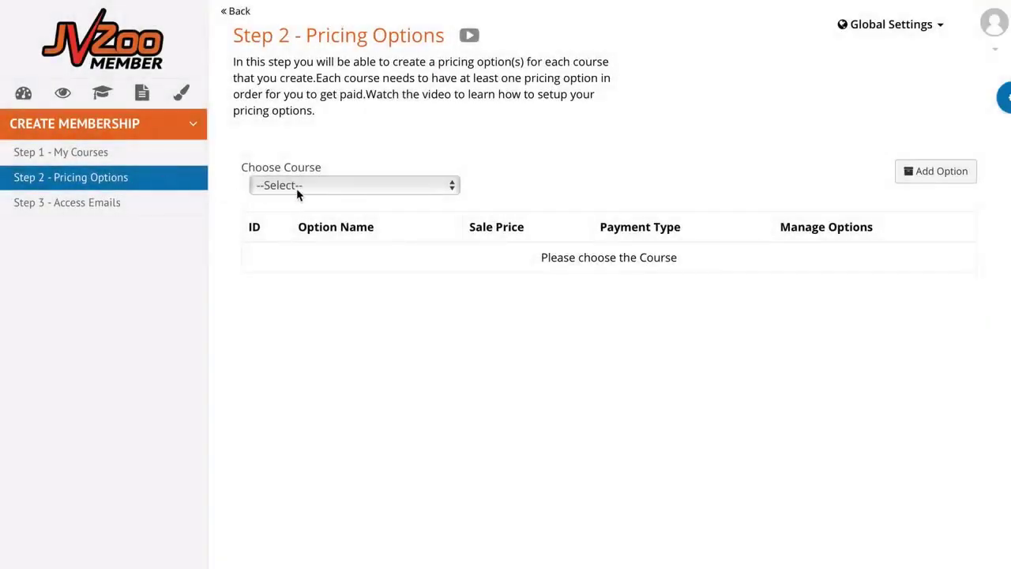
left_click(296, 188)
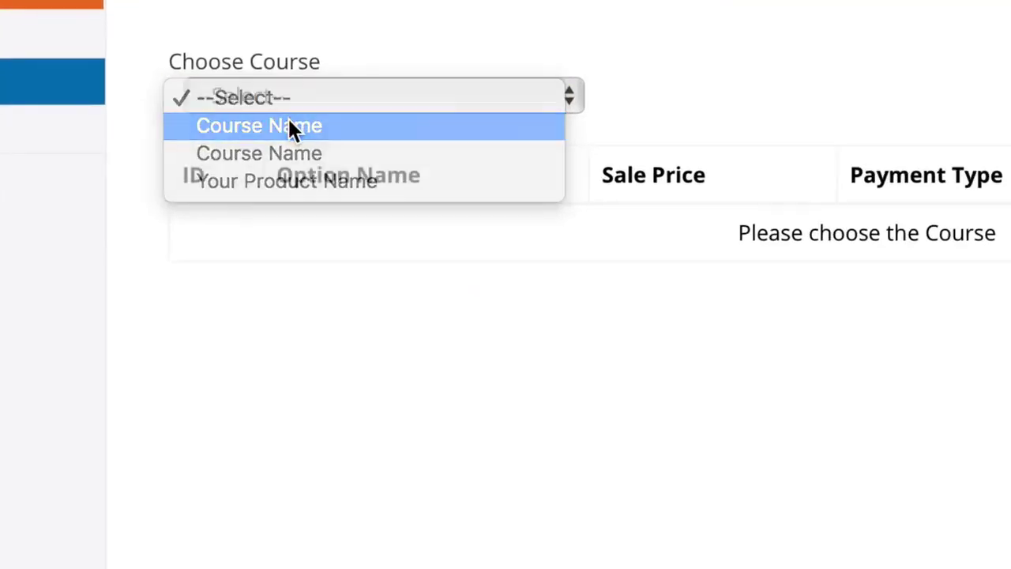
left_click(288, 126)
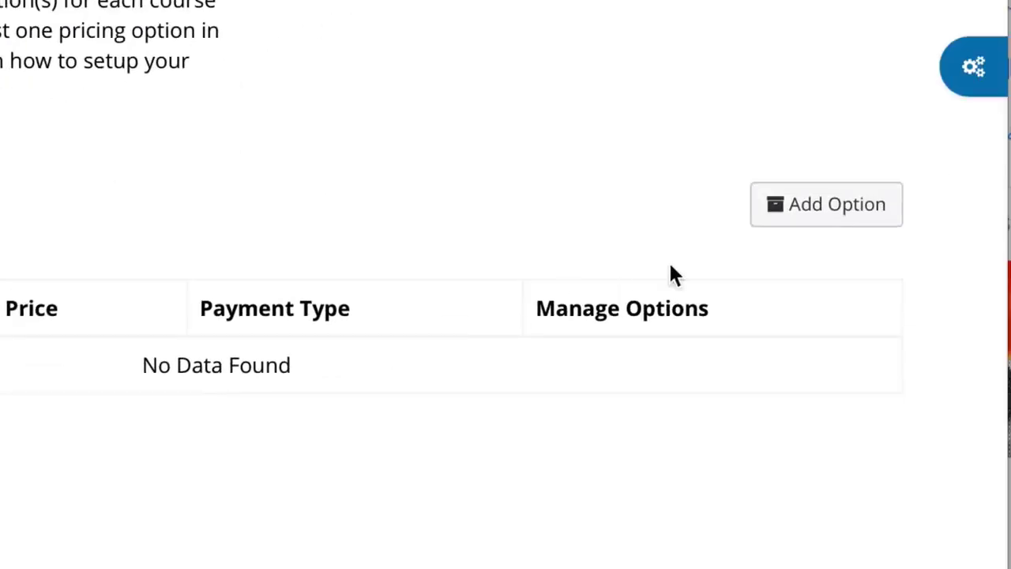
left_click(798, 209)
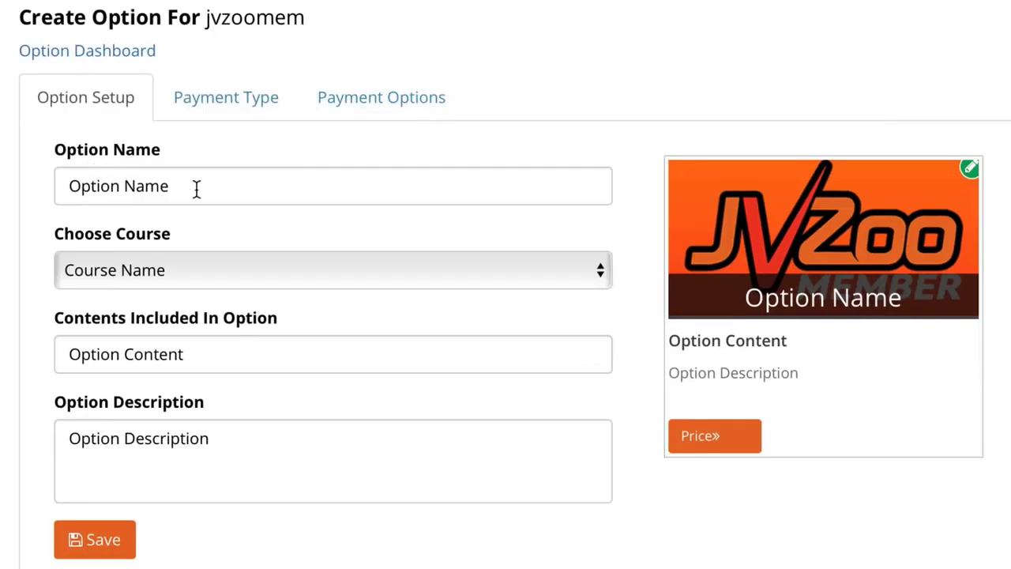
Name the pricing option Gold Membership and keep Course Name as its course
left_click_drag(211, 190, 68, 186)
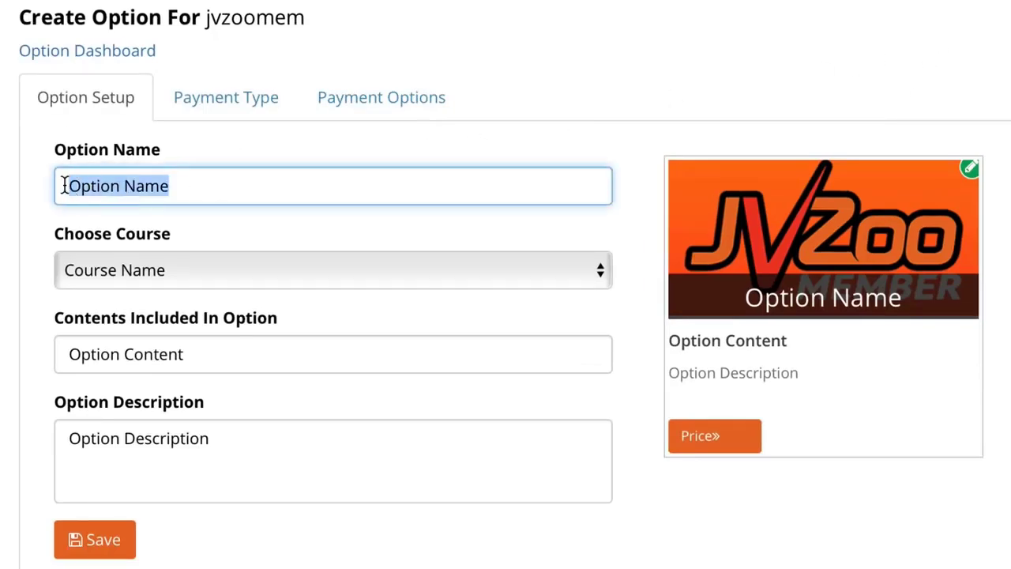
type("Gold Membership")
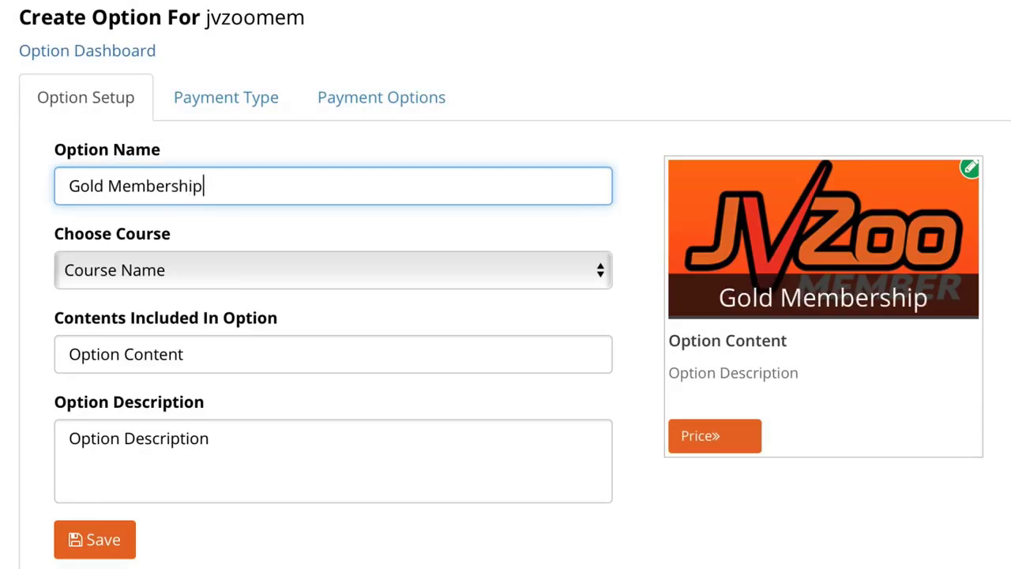
left_click(332, 269)
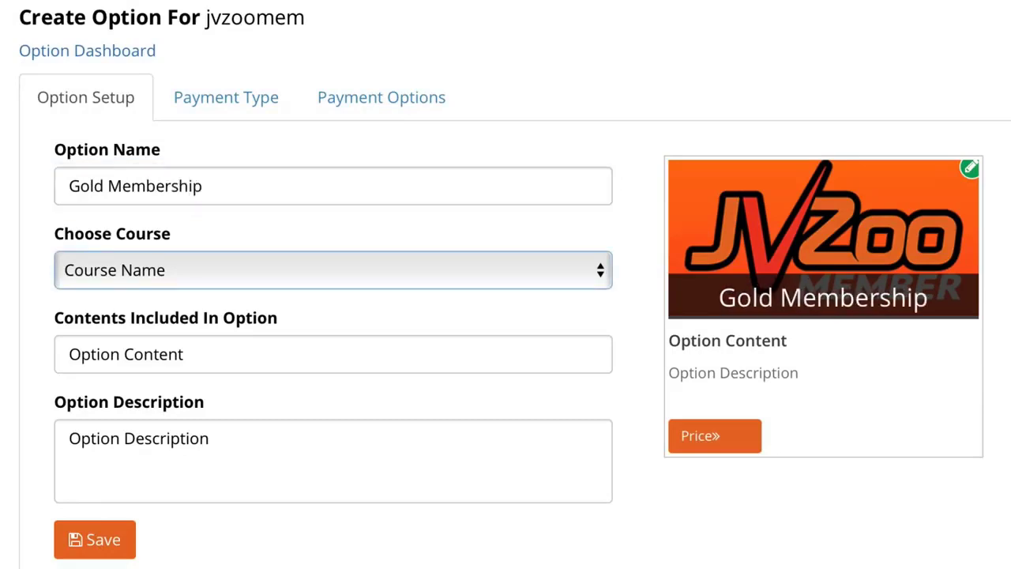
left_click(108, 278)
left_click(113, 292)
Set the option's contents to "All The Gold Content" and its description to "The gold course contains gold level training and downloads"
left_click_drag(186, 354, 49, 341)
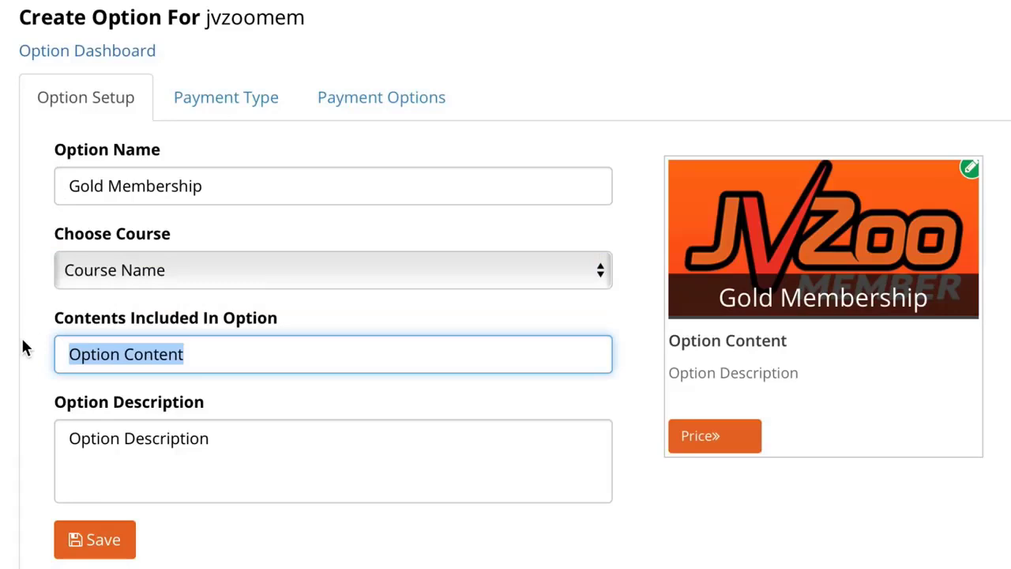
type("All The Gold Content")
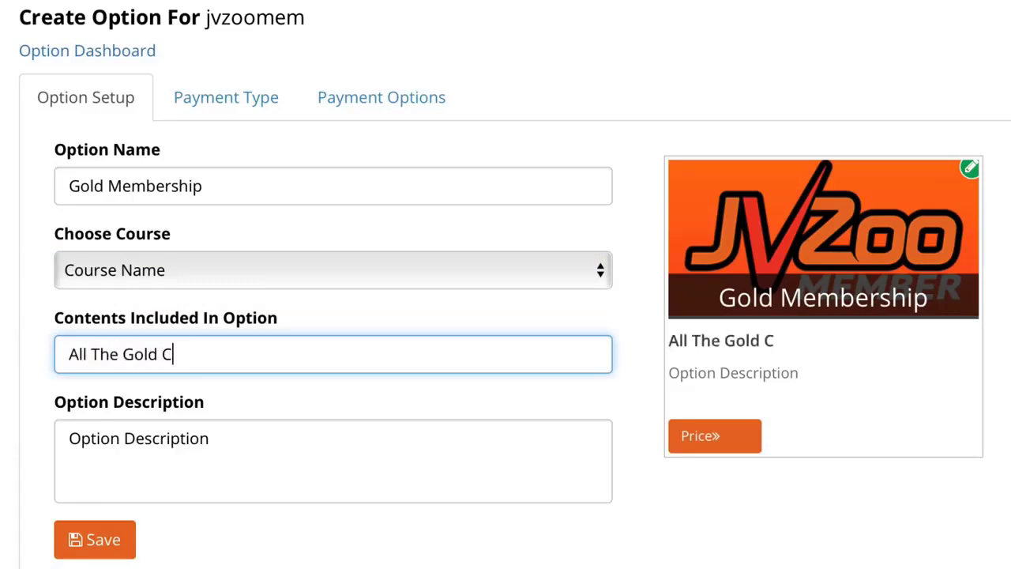
key("Tab")
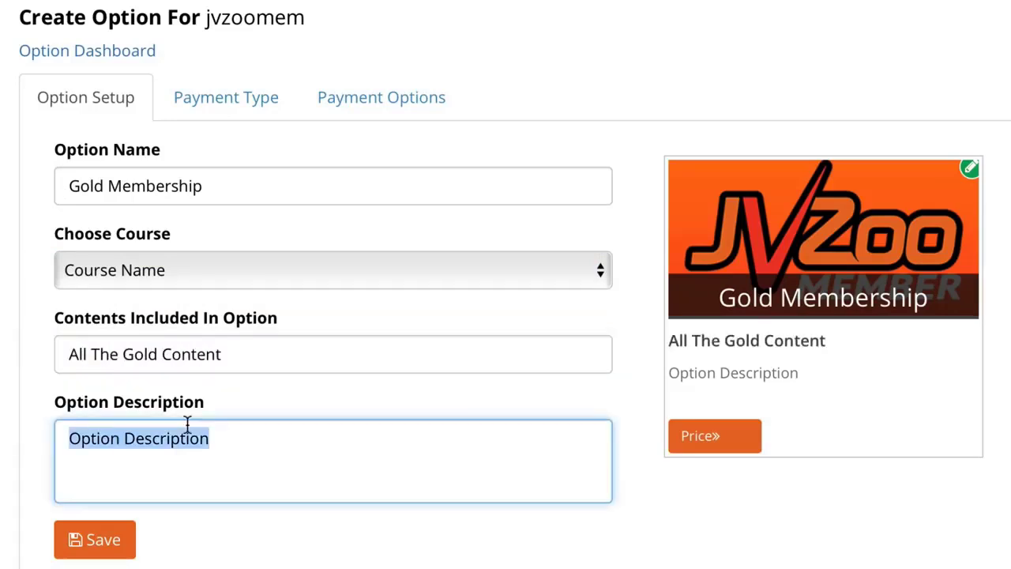
type("The gold course contains g")
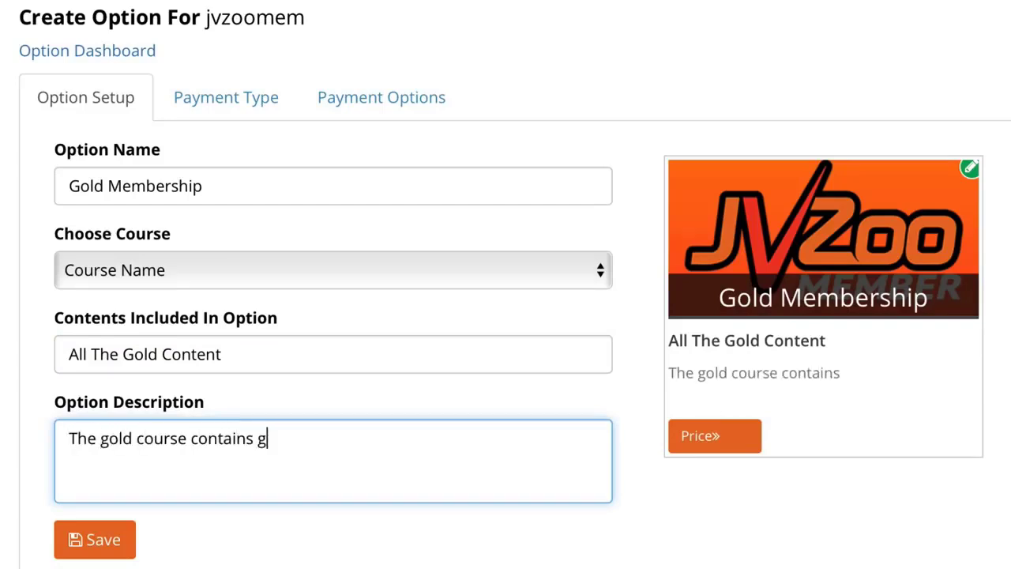
type("old level training and downl")
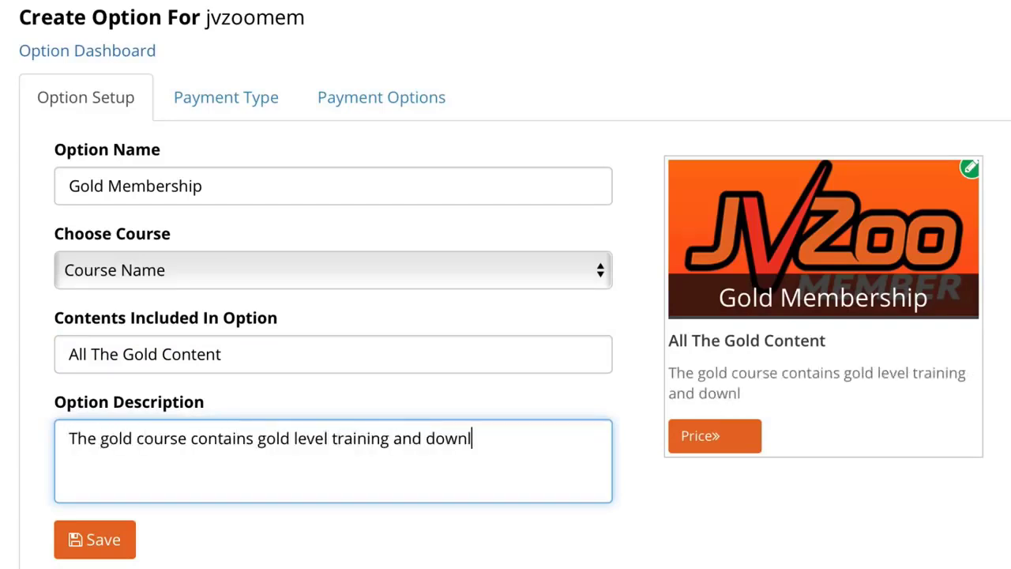
type("oads")
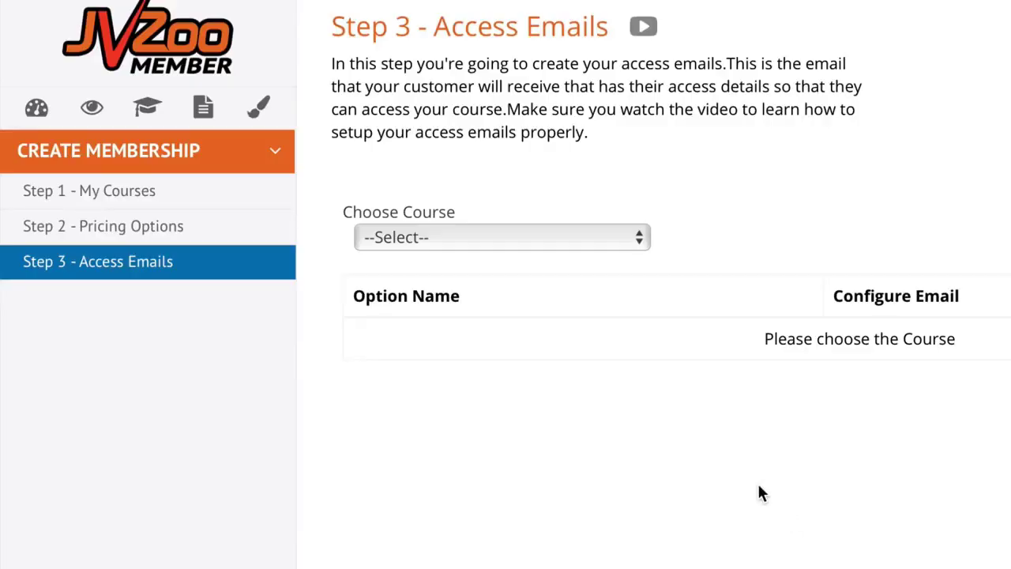
Choose the second Course Name course in Step 3 - Access Emails, review the Free option's access email and update it
left_click(450, 234)
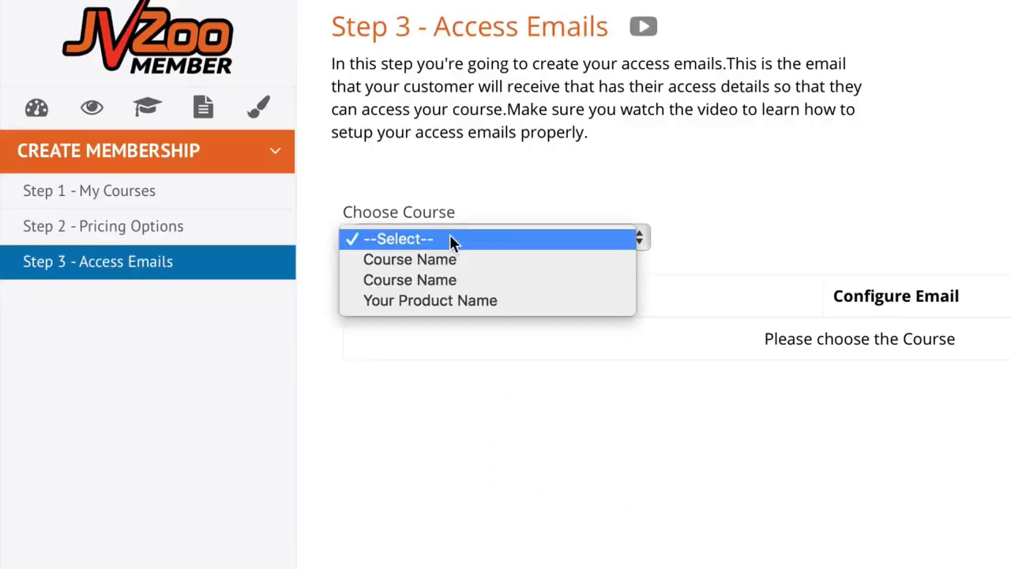
left_click(458, 281)
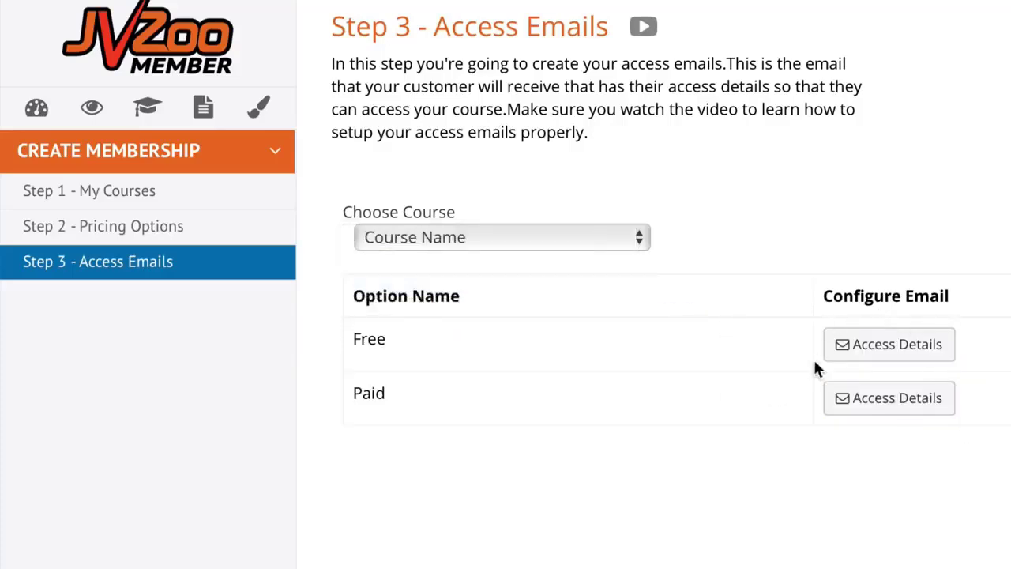
left_click(875, 351)
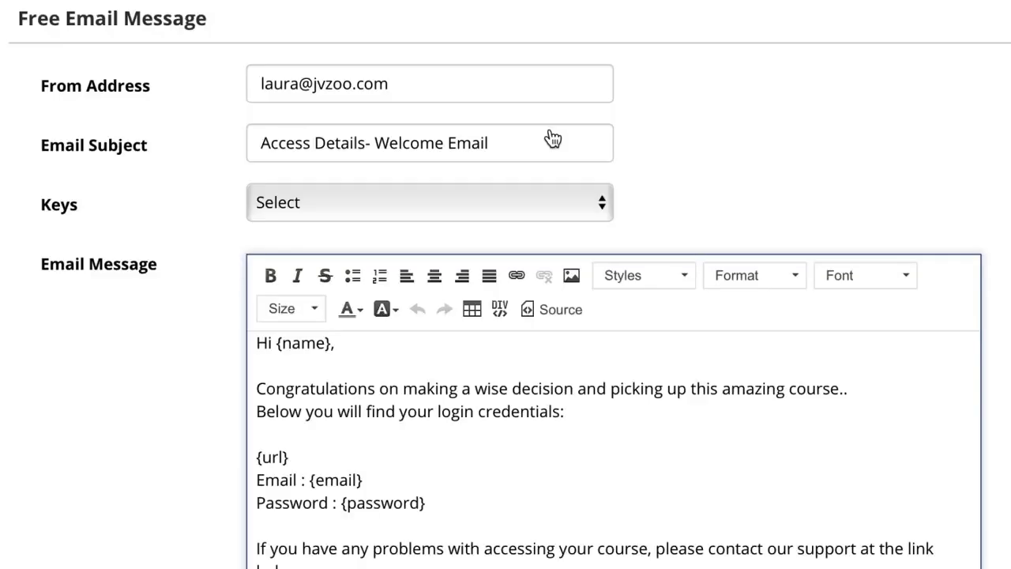
scroll(397, 190, "down", 3)
scroll(100, 214, "down", 1)
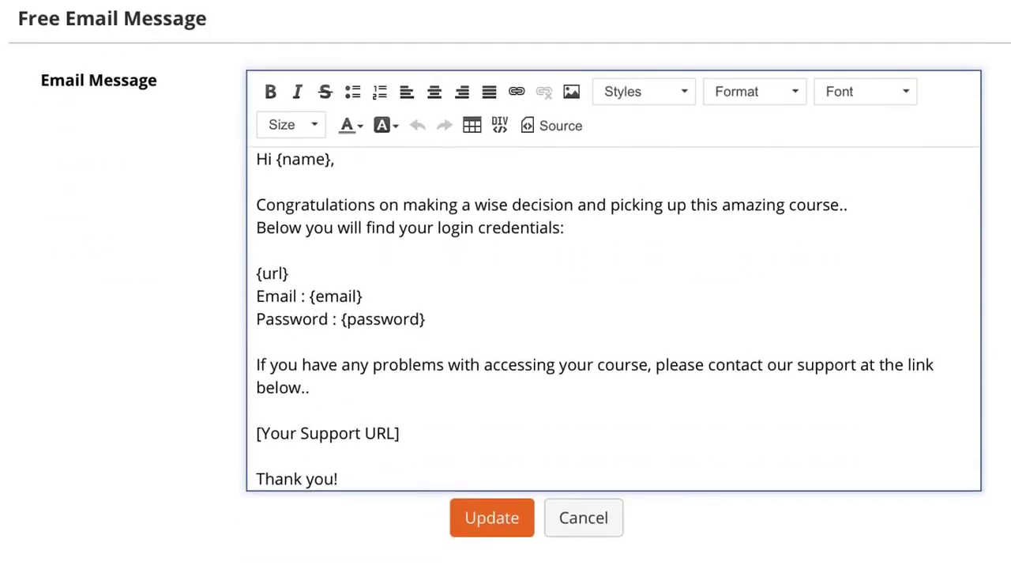
left_click(479, 524)
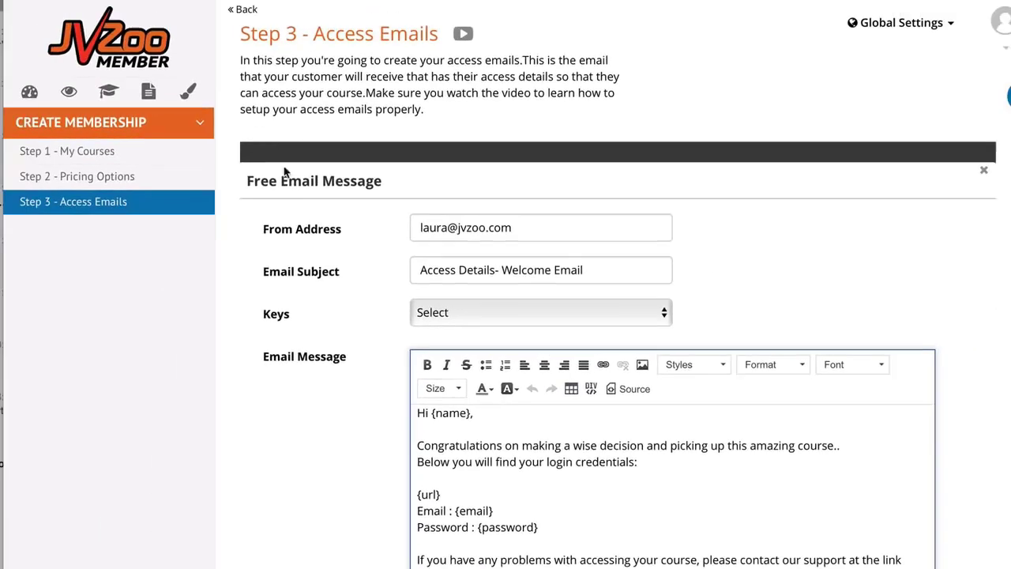
Return to Step 1 - My Courses and move the Your Product Name course down to second place
left_click(122, 154)
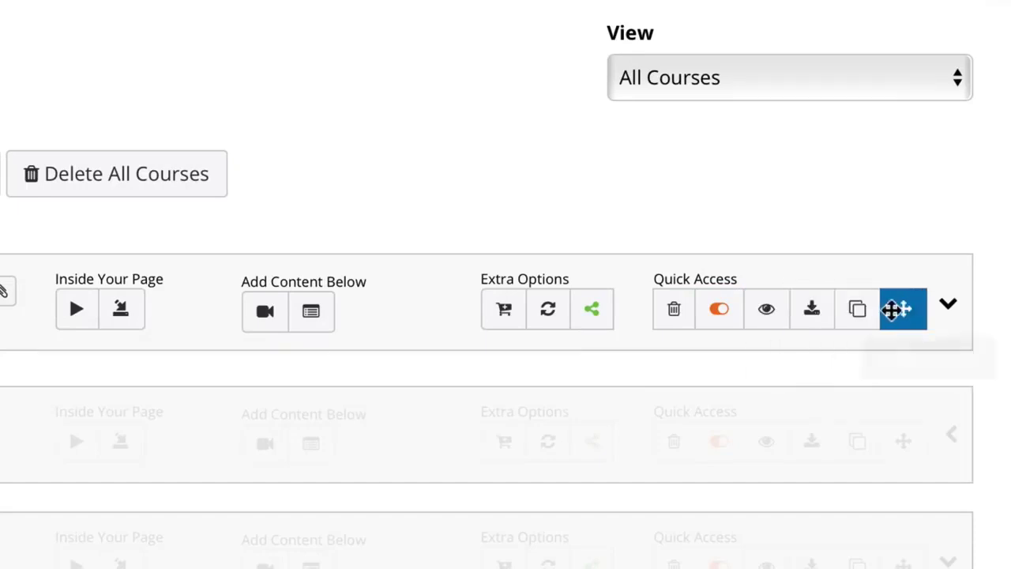
left_click_drag(907, 309, 853, 327)
left_click_drag(908, 311, 902, 291)
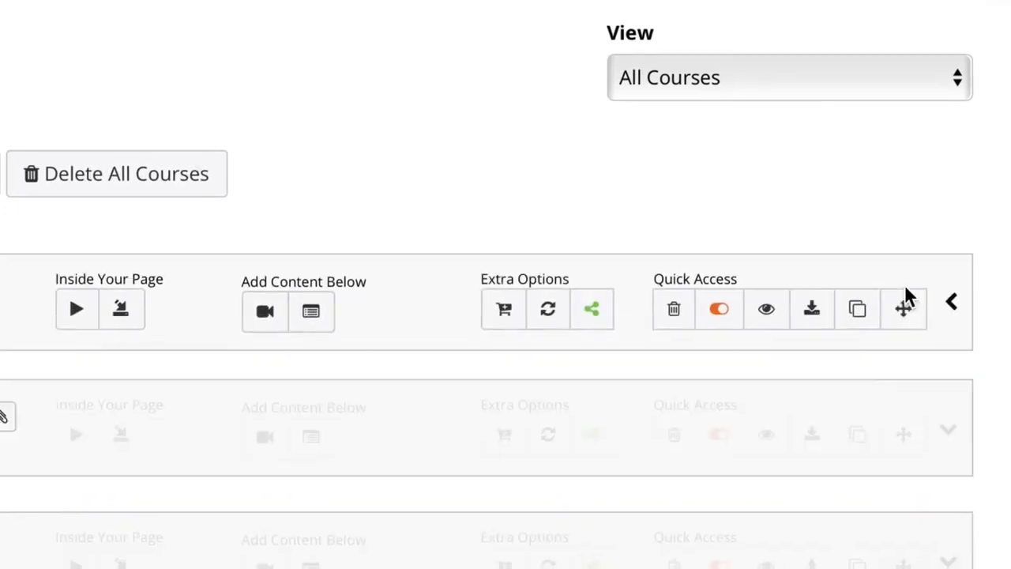
Expand the top Course Name course and move its lesson named "lesson" below "lesson 2"
left_click(952, 306)
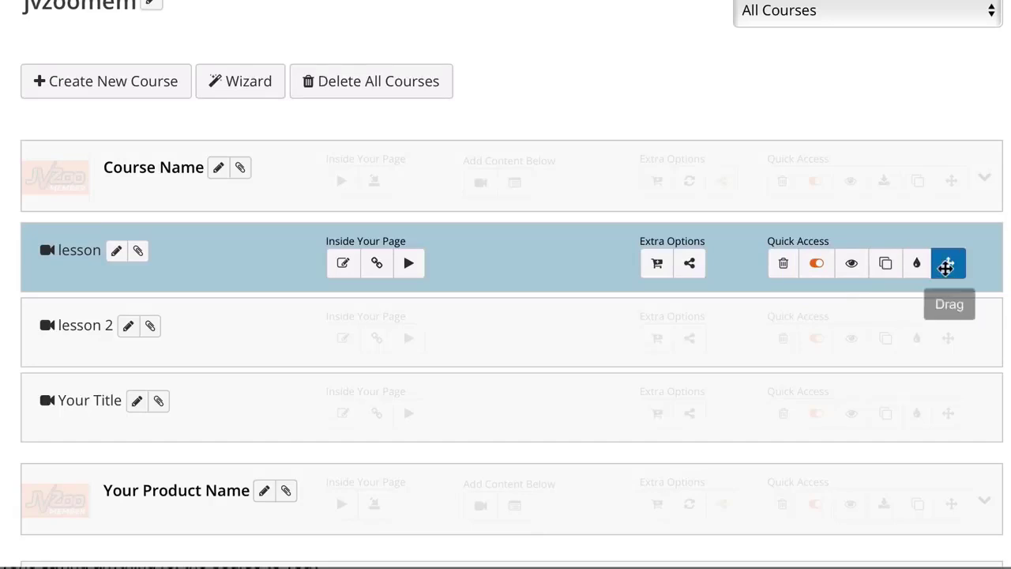
mouse_move(947, 266)
left_mouse_down()
mouse_move(937, 435)
mouse_move(948, 411)
mouse_move(950, 255)
mouse_move(949, 264)
left_mouse_up()
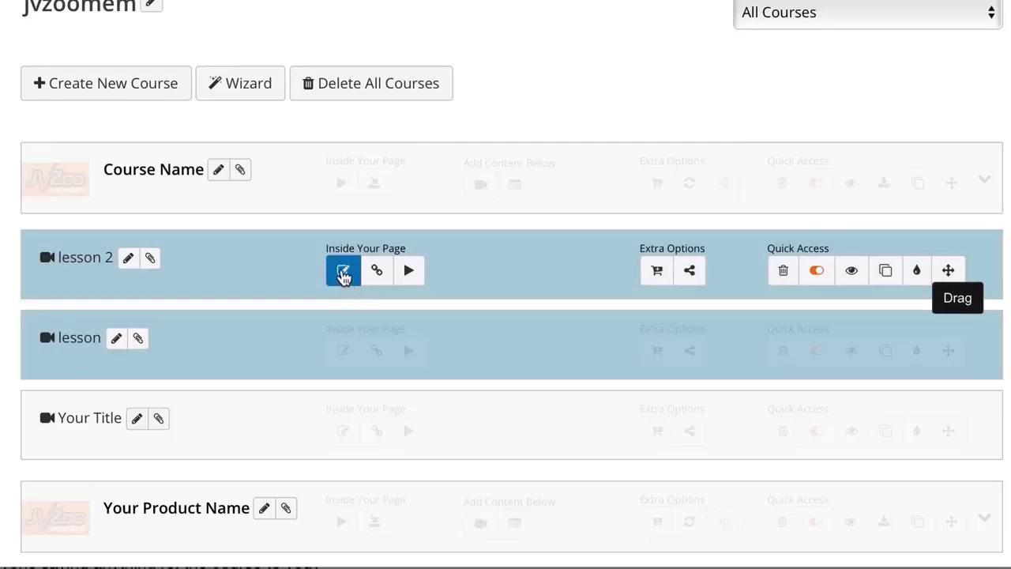
Check lesson 2's content editor, save and exit it, and look over the lesson's new resource form with External URL as the type
left_click(345, 273)
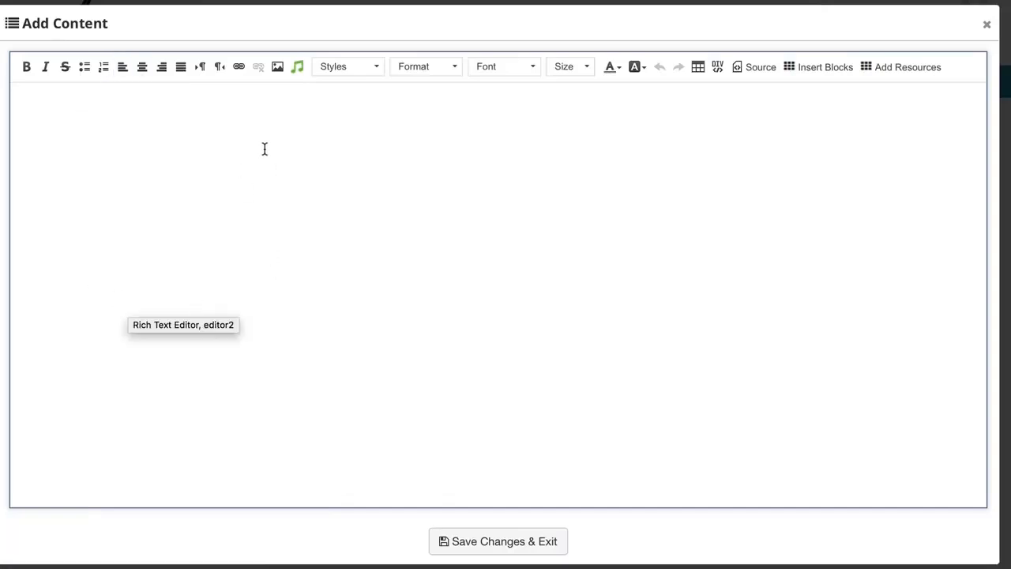
left_click(511, 545)
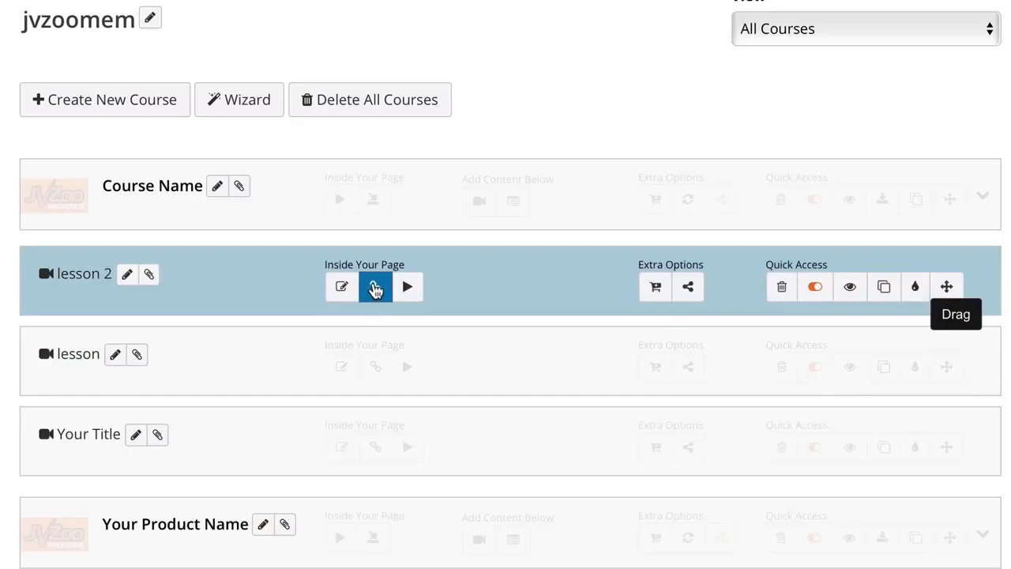
left_click(375, 294)
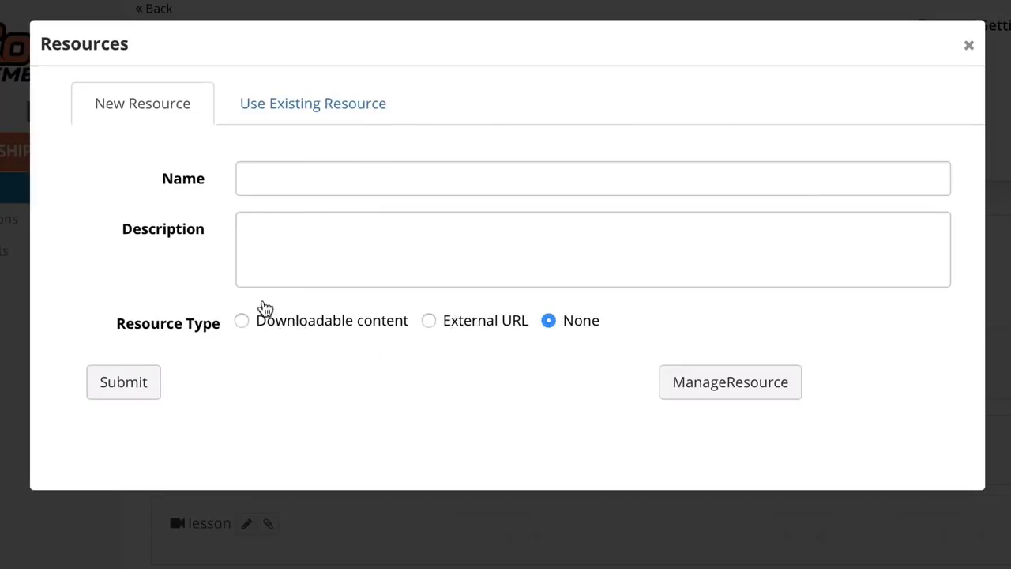
left_click(268, 180)
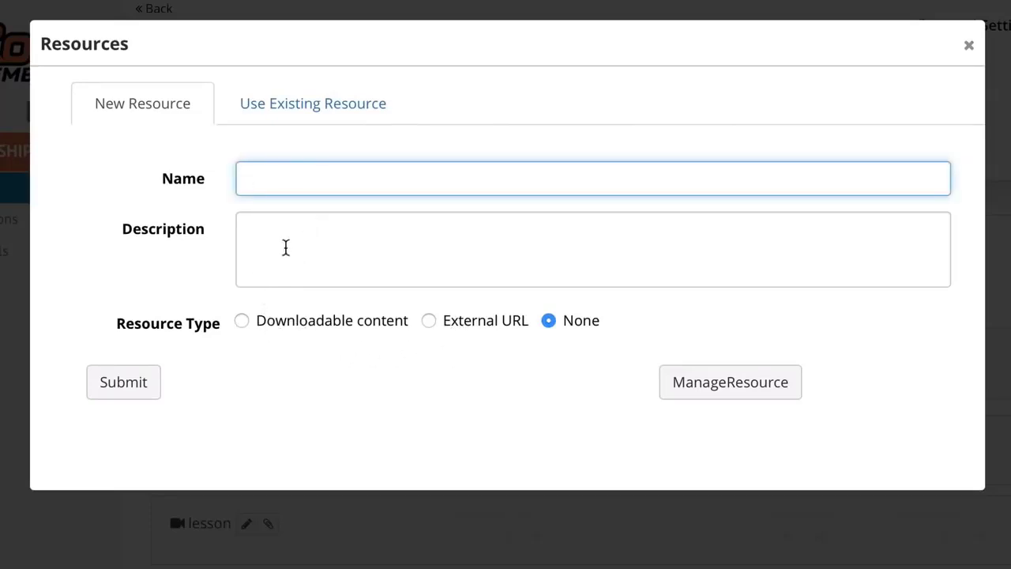
left_click(286, 246)
left_click(428, 322)
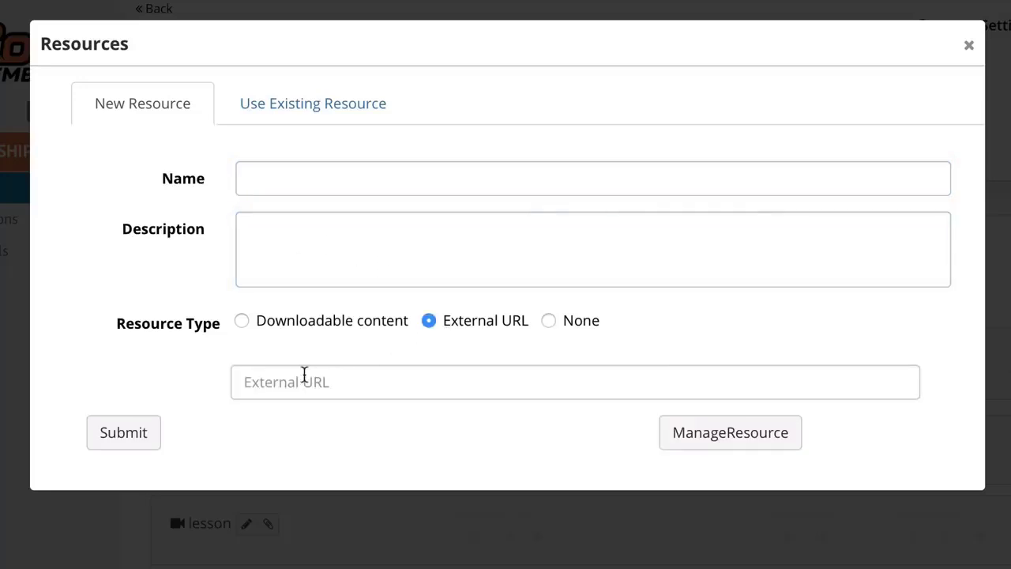
left_click(287, 384)
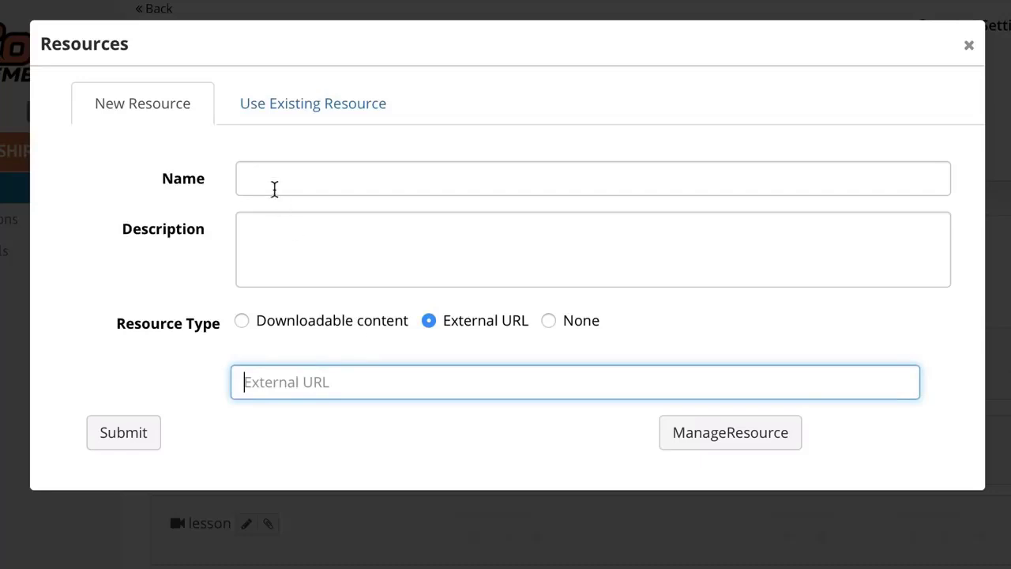
left_click(296, 118)
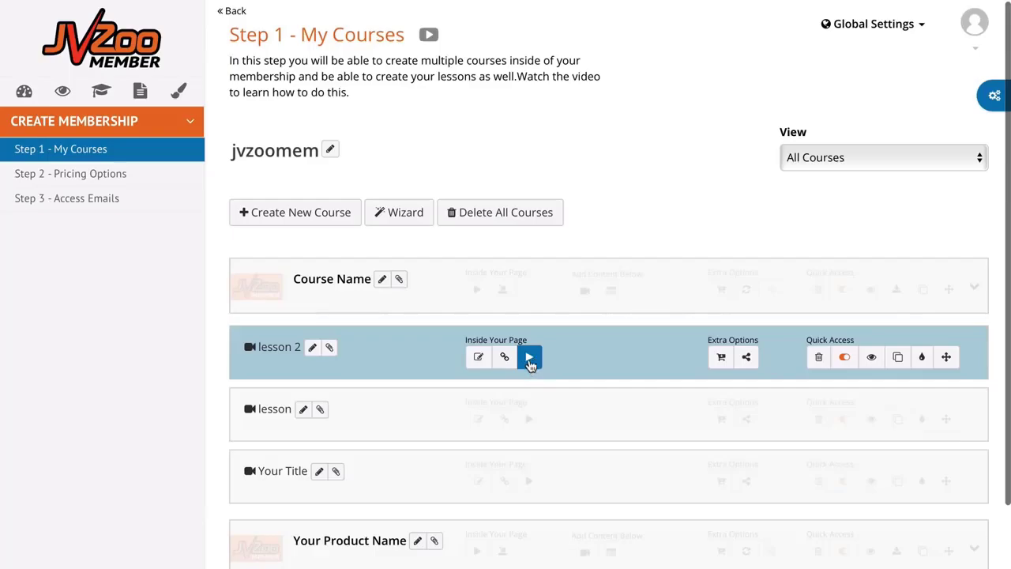
Examine lesson 2's new video forms for YouTube and Vimeo, trying the Sales Videos group and both YouTube source options
left_click(529, 358)
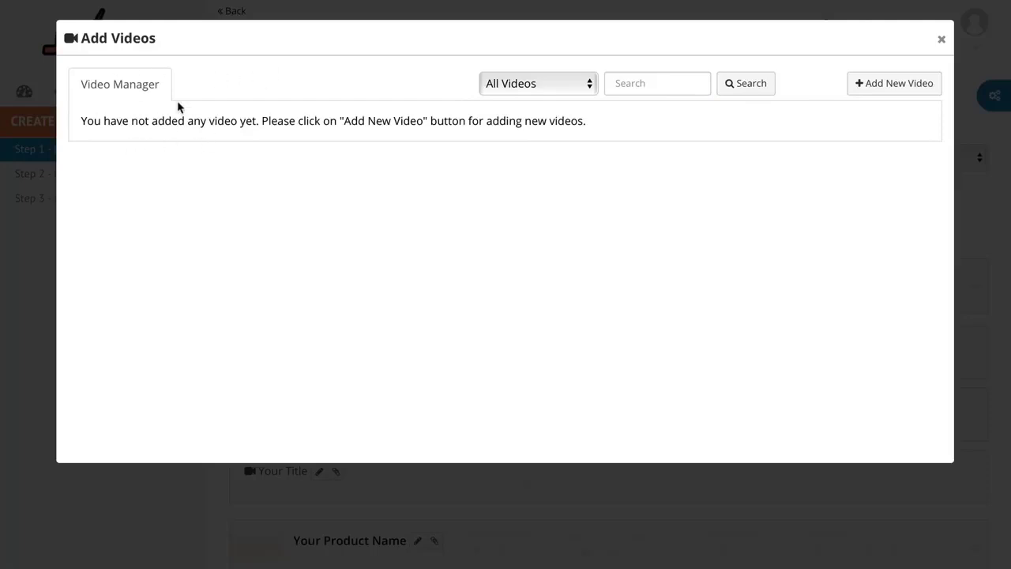
left_click(877, 89)
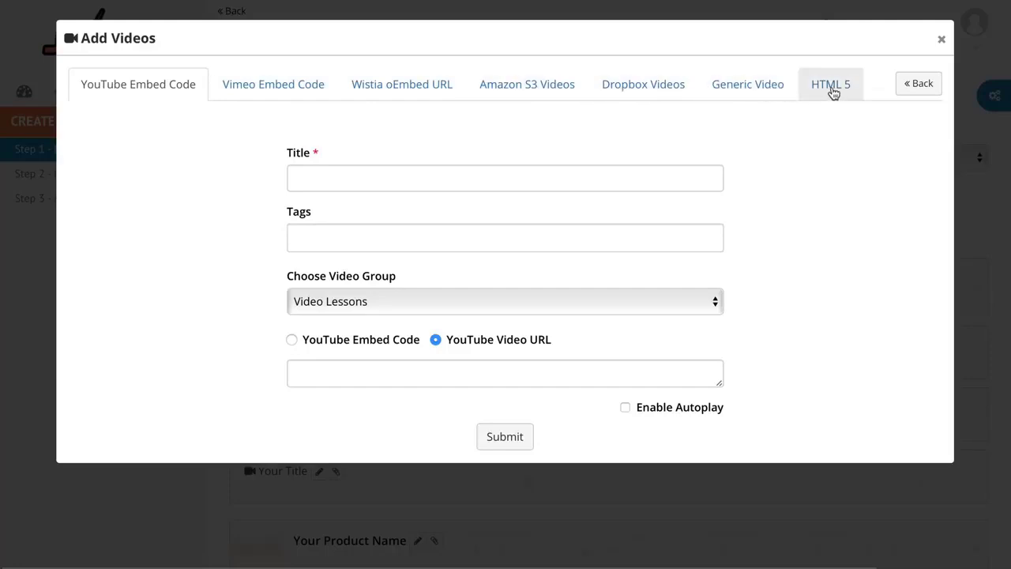
left_click(331, 177)
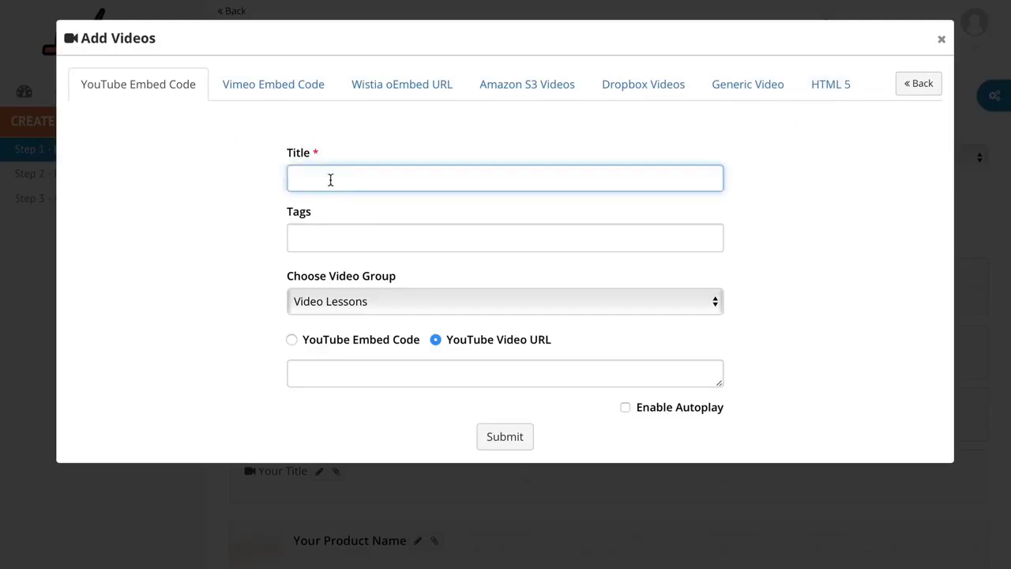
left_click(360, 308)
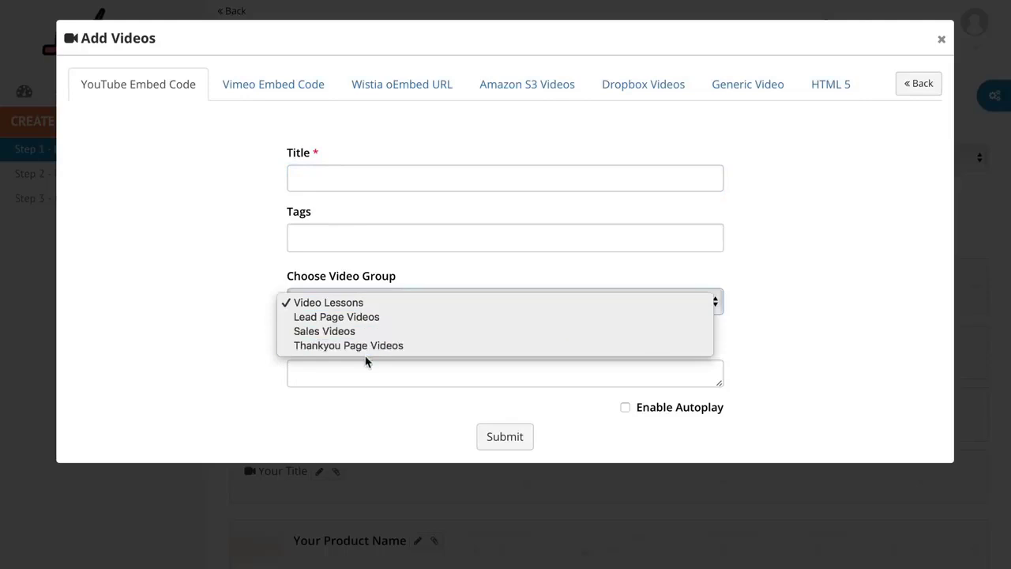
left_click(365, 336)
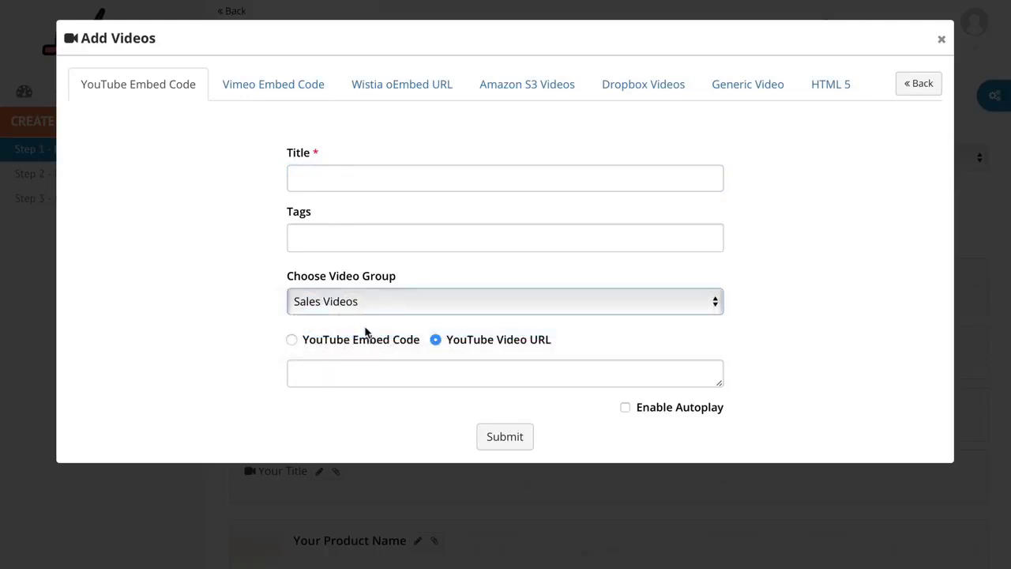
left_click(293, 341)
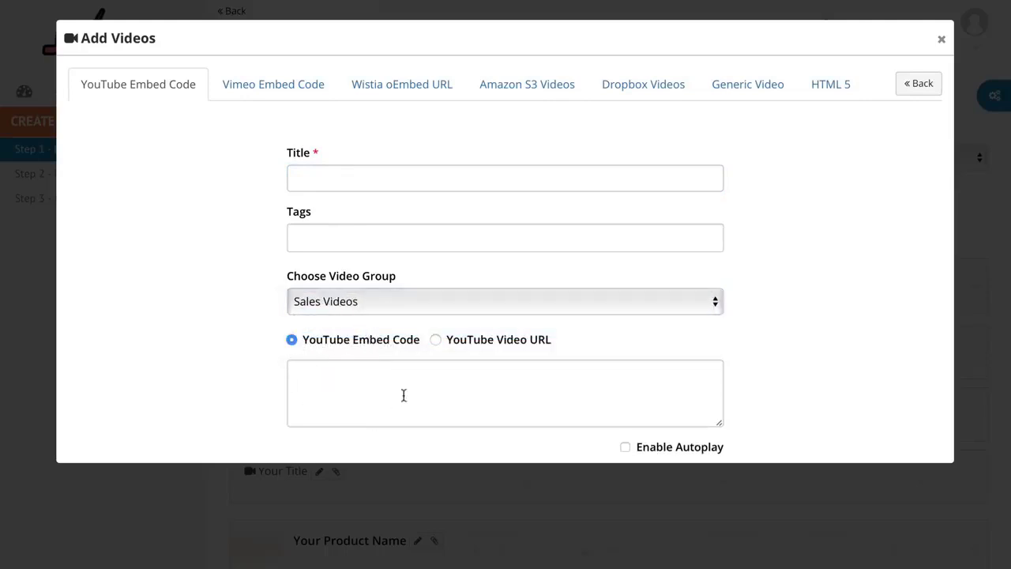
left_click(435, 340)
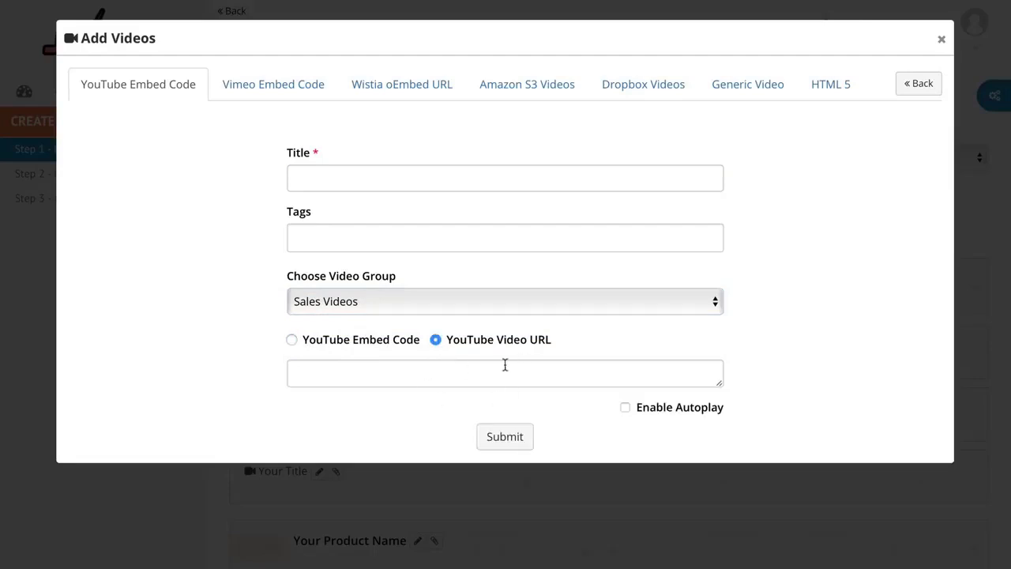
left_click(281, 92)
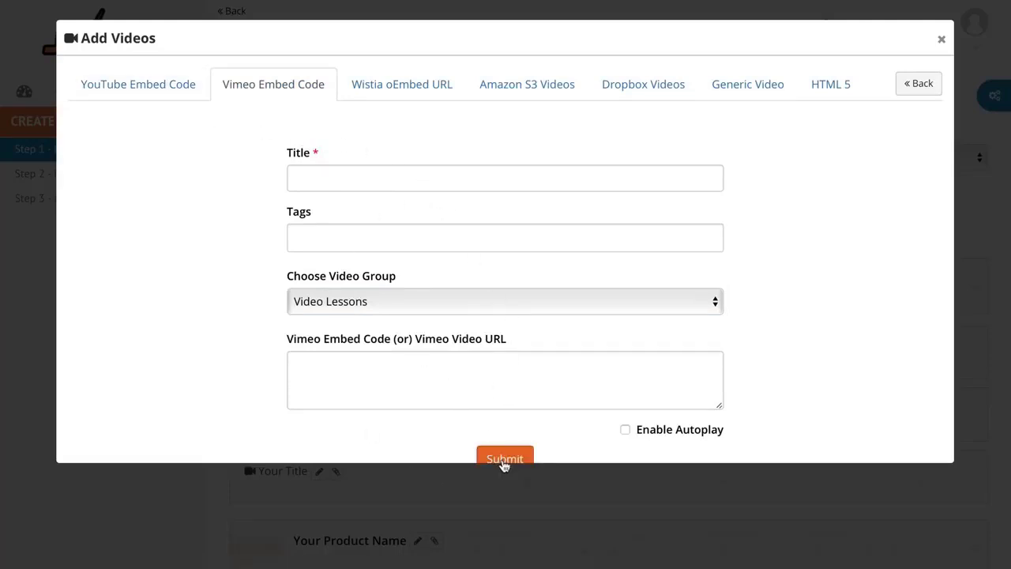
left_click(939, 39)
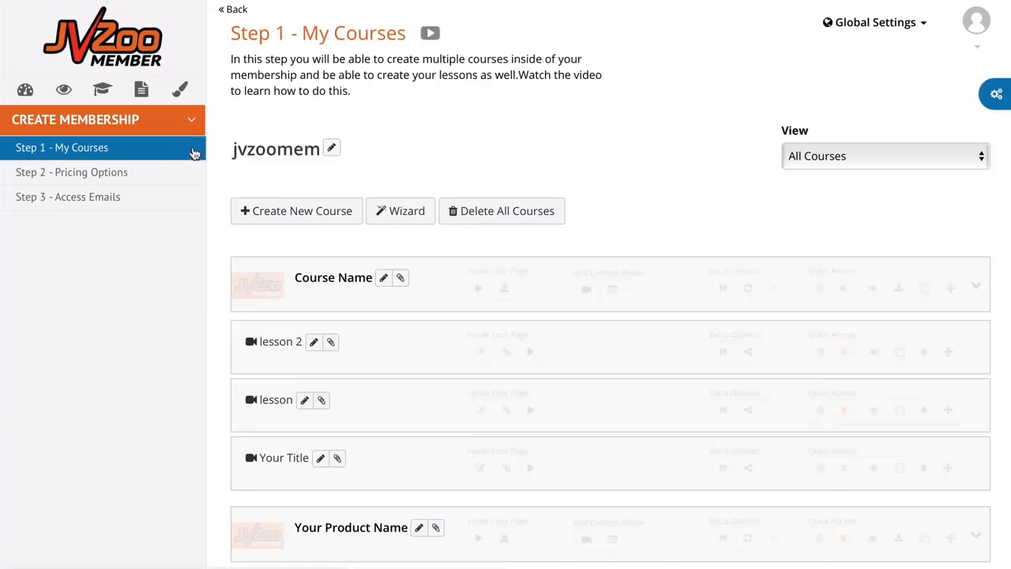
Go to the Sales Page Funnel, choose the second Course Name course and select Theme 1 as its funnel set
left_click(140, 92)
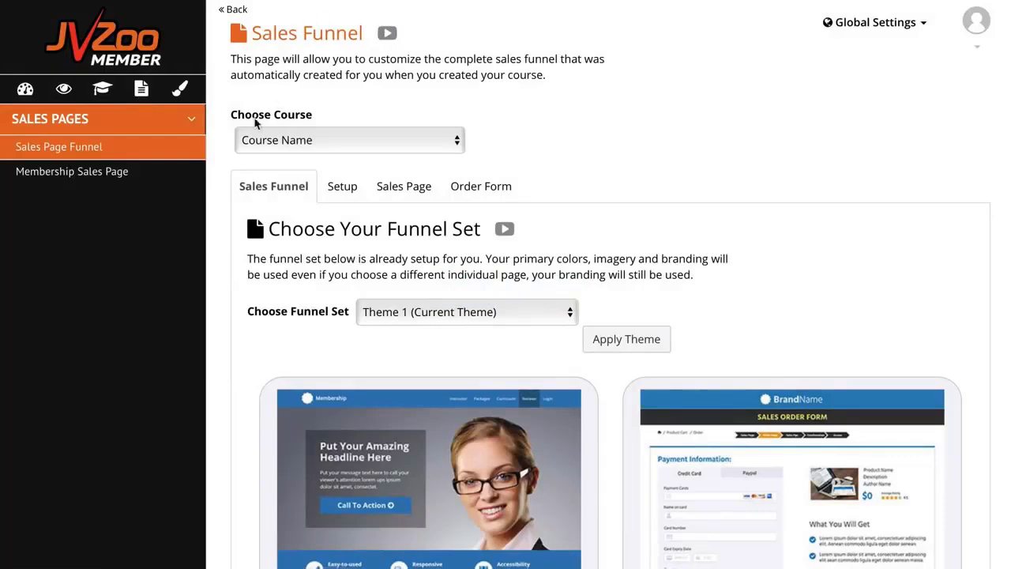
left_click(326, 142)
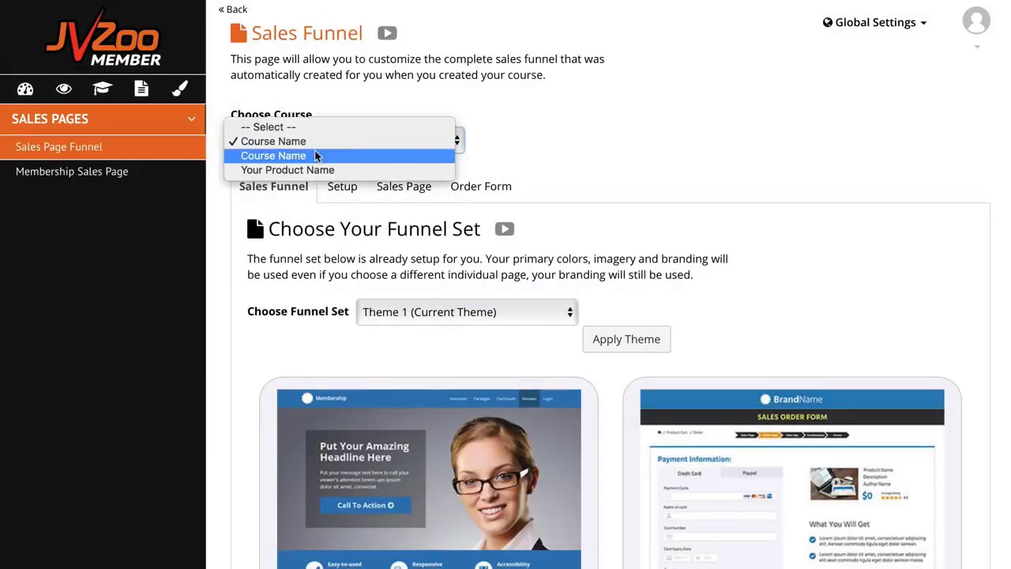
left_click(315, 155)
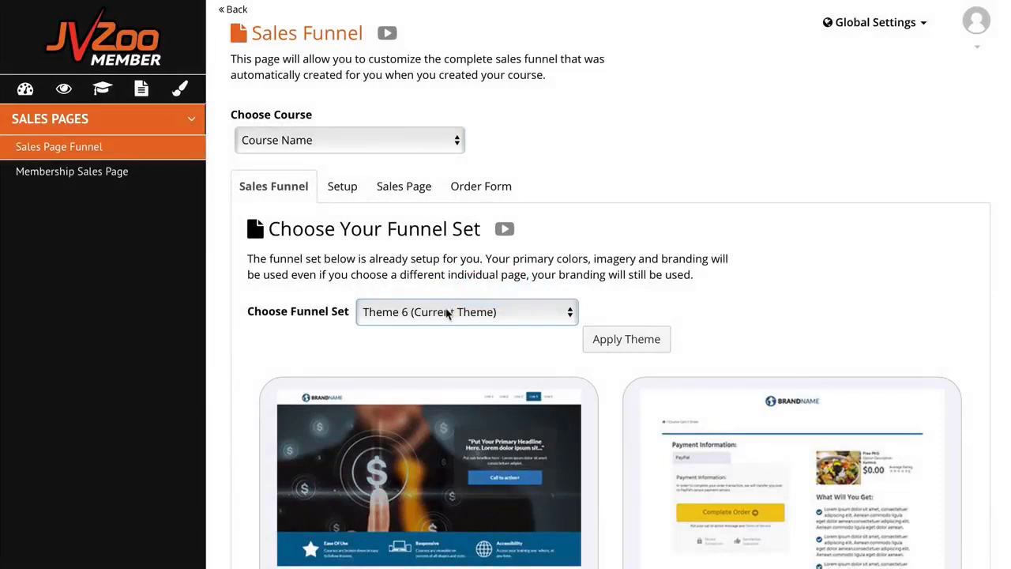
left_click(447, 314)
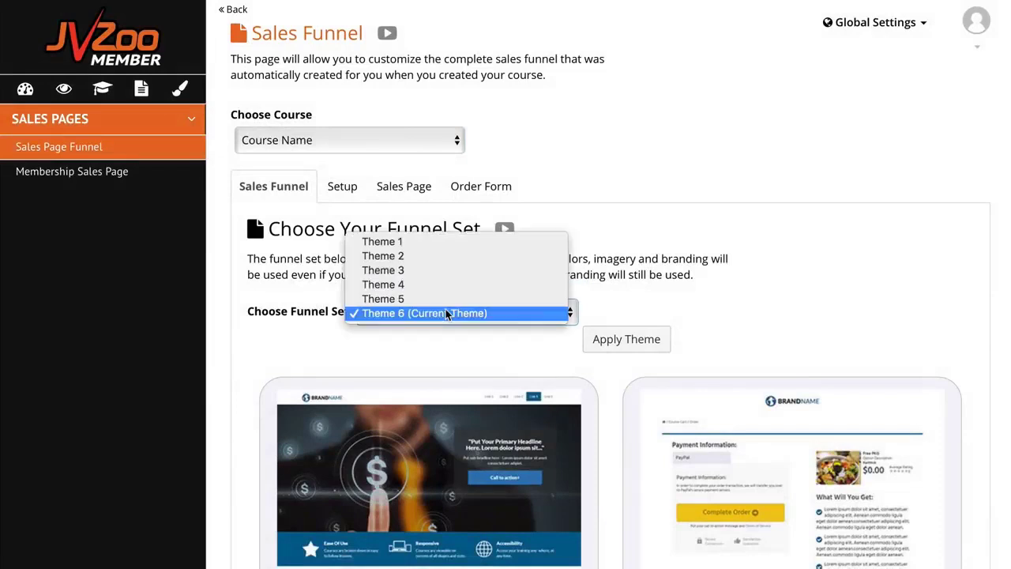
left_click(426, 245)
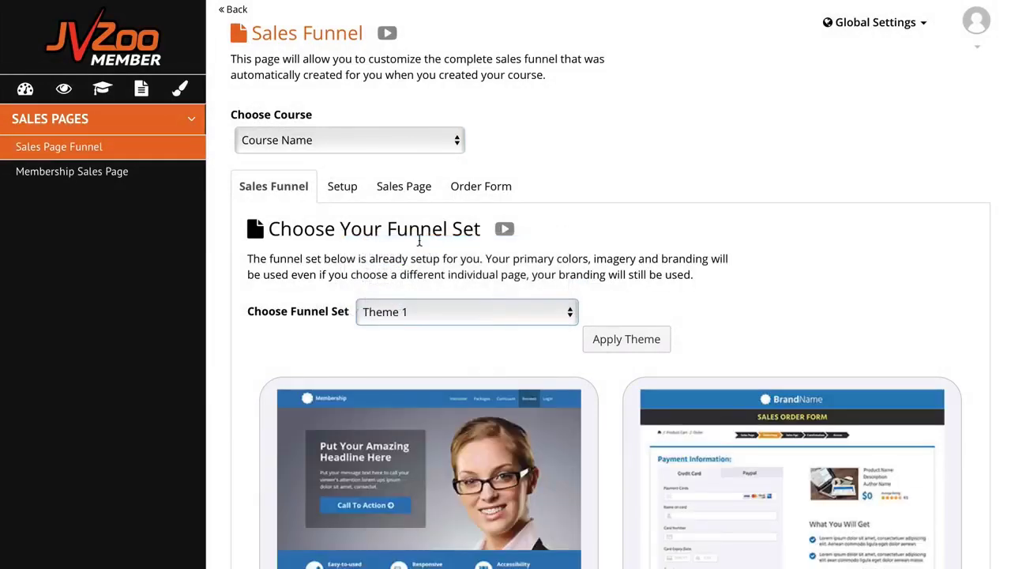
Edit the funnel's sales page so the text under the Description heading reads "Course Description"
scroll(420, 240, "down", 2)
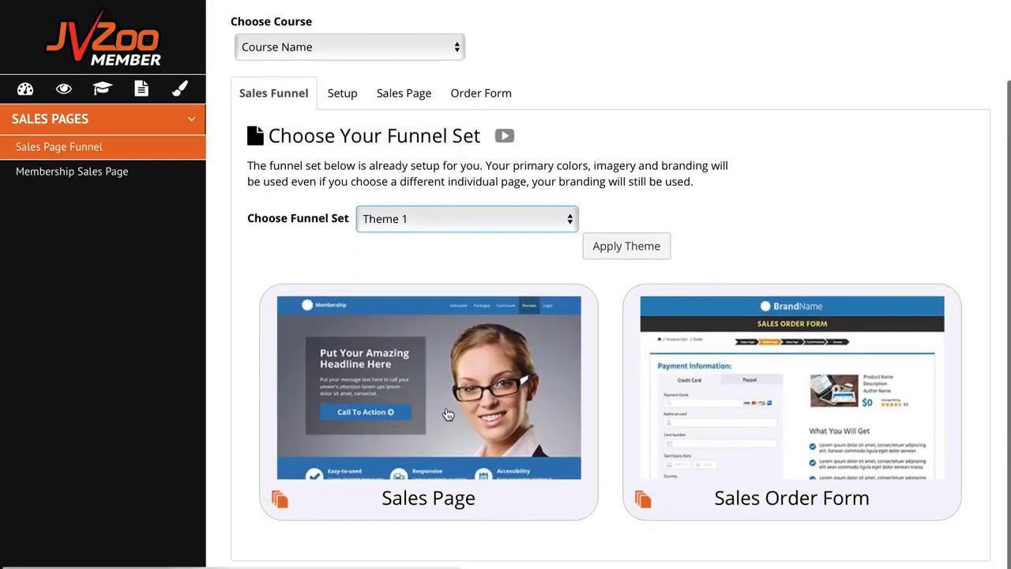
left_click(424, 347)
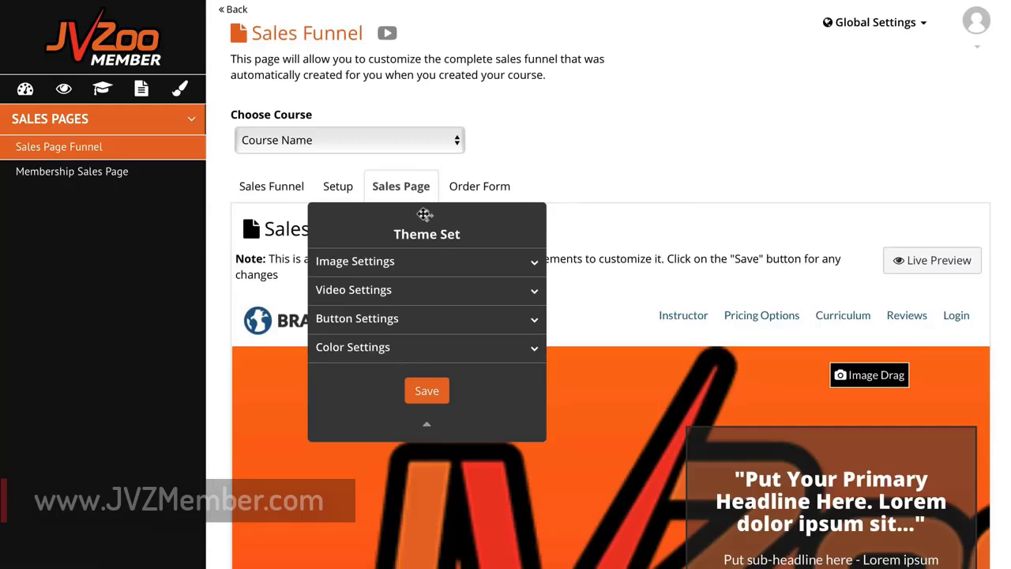
left_click_drag(426, 214, 879, 124)
scroll(450, 269, "down", 7)
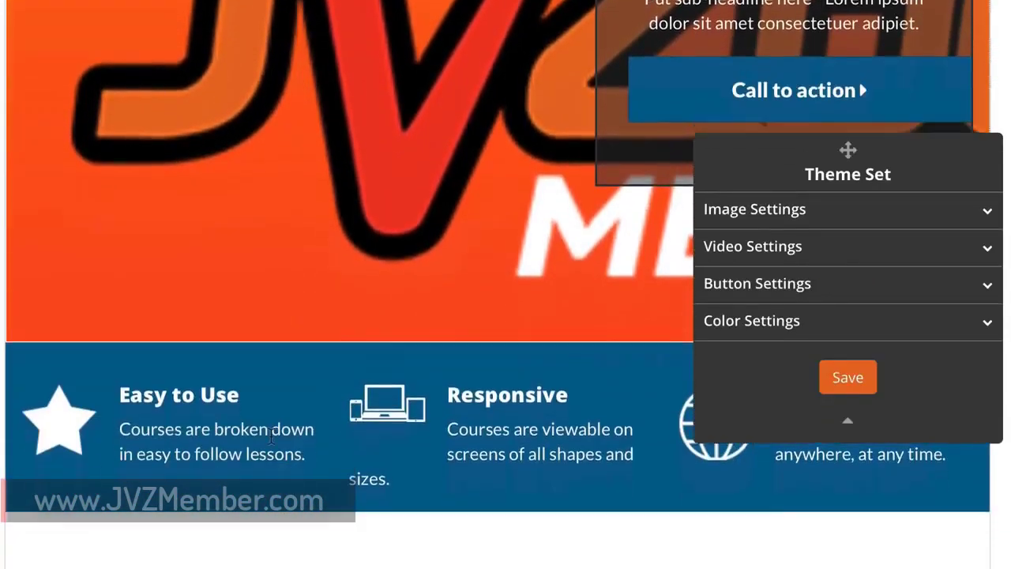
scroll(270, 436, "down", 5)
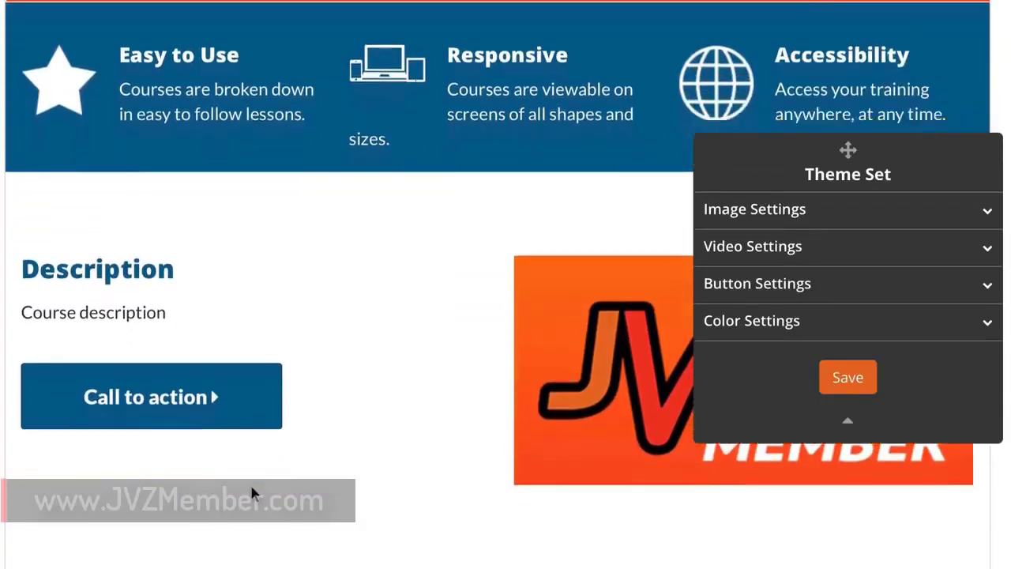
left_click(106, 252)
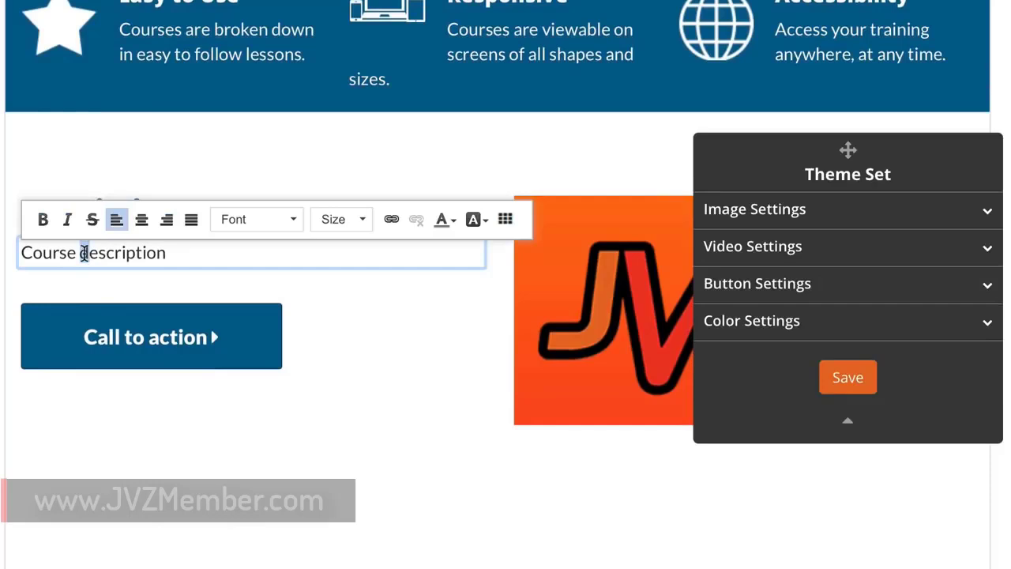
key("Delete")
type("D")
left_click(394, 398)
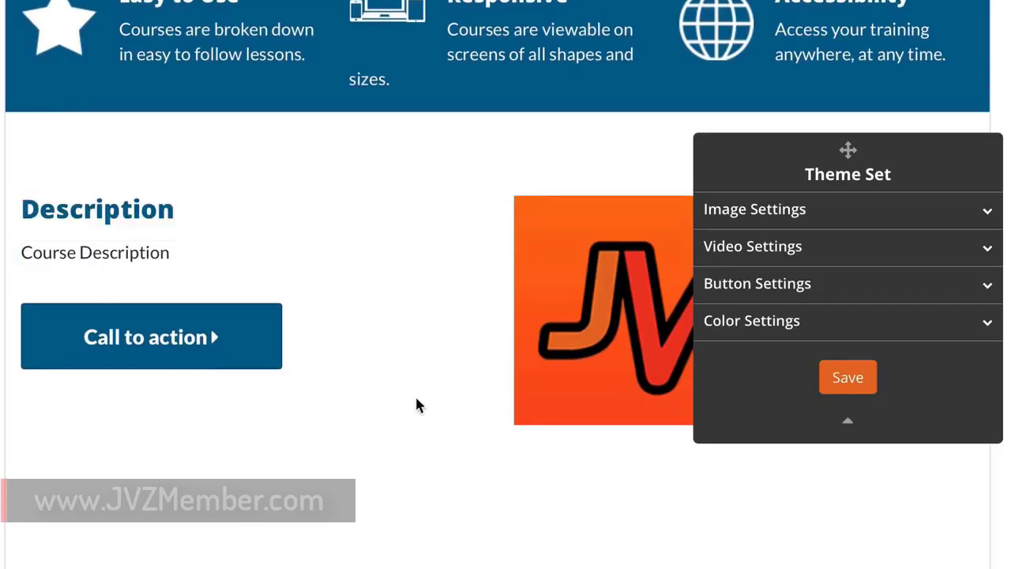
Change the text of the call-to-action button below the course description to "Get It Now"
left_click(210, 359)
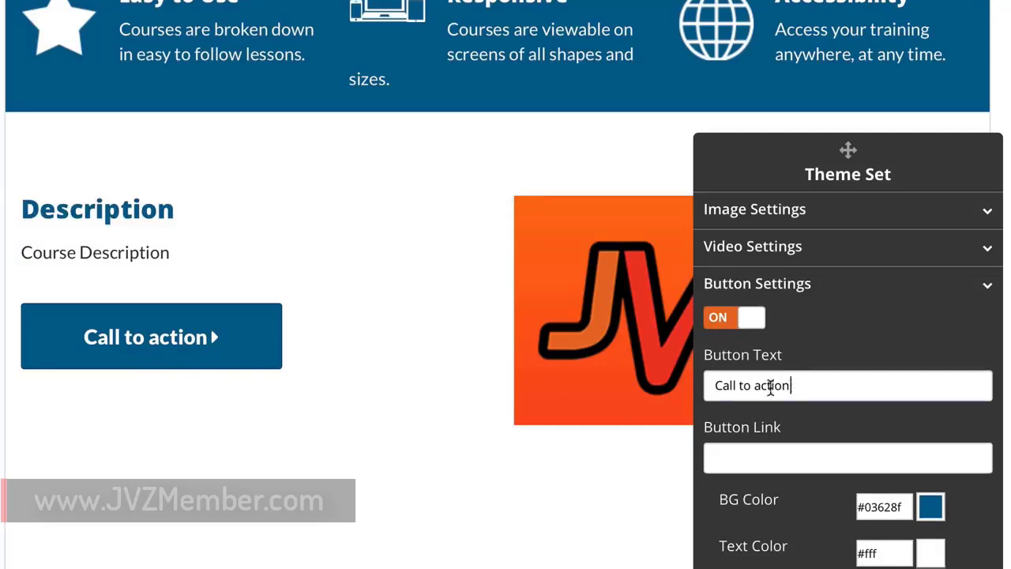
left_click_drag(792, 386, 688, 389)
type("Get")
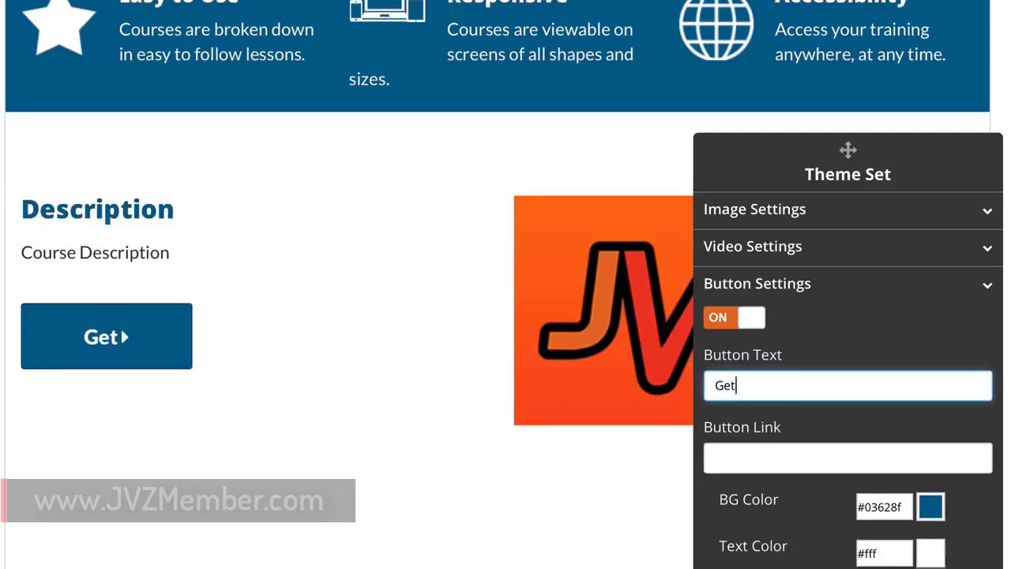
key("Return")
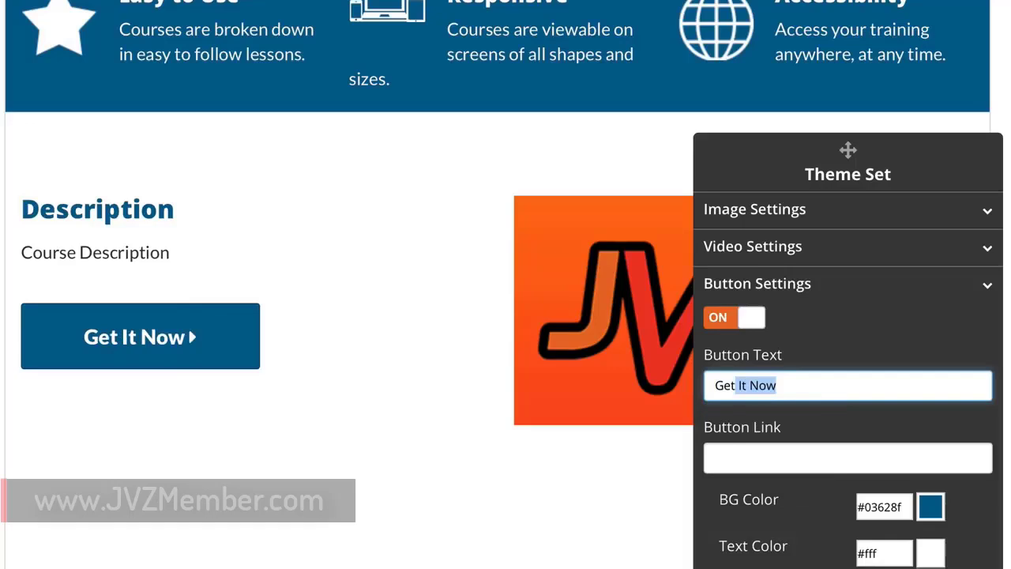
left_click(754, 448)
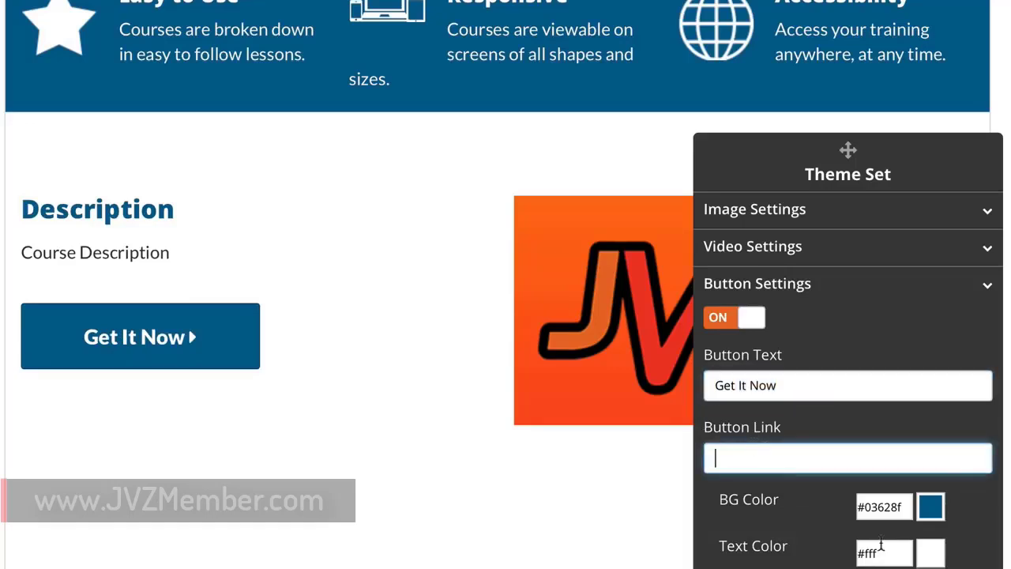
Set the call-to-action button's background colour to #1742a6 and save the sales page
left_click(934, 518)
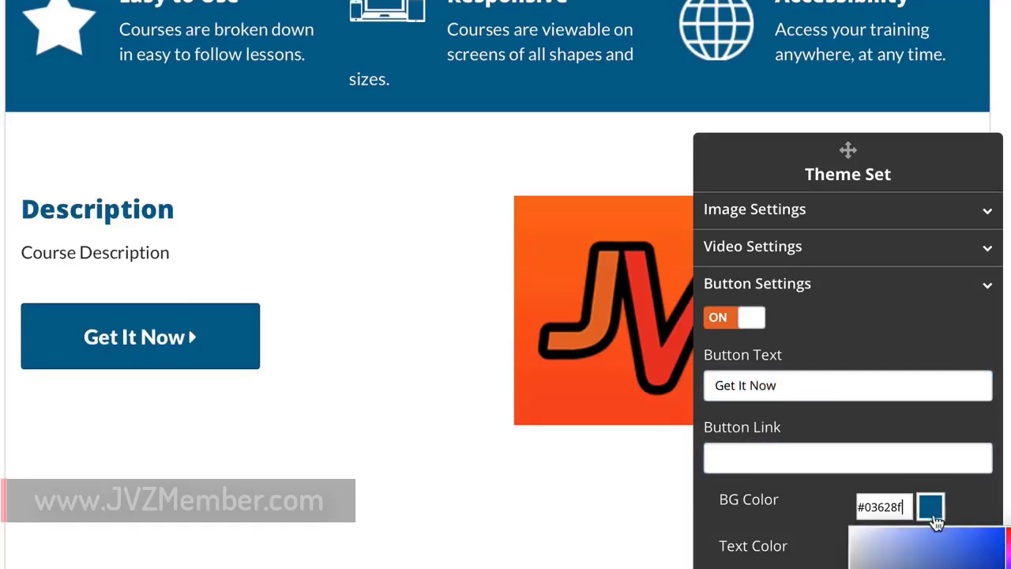
left_click_drag(948, 553, 926, 557)
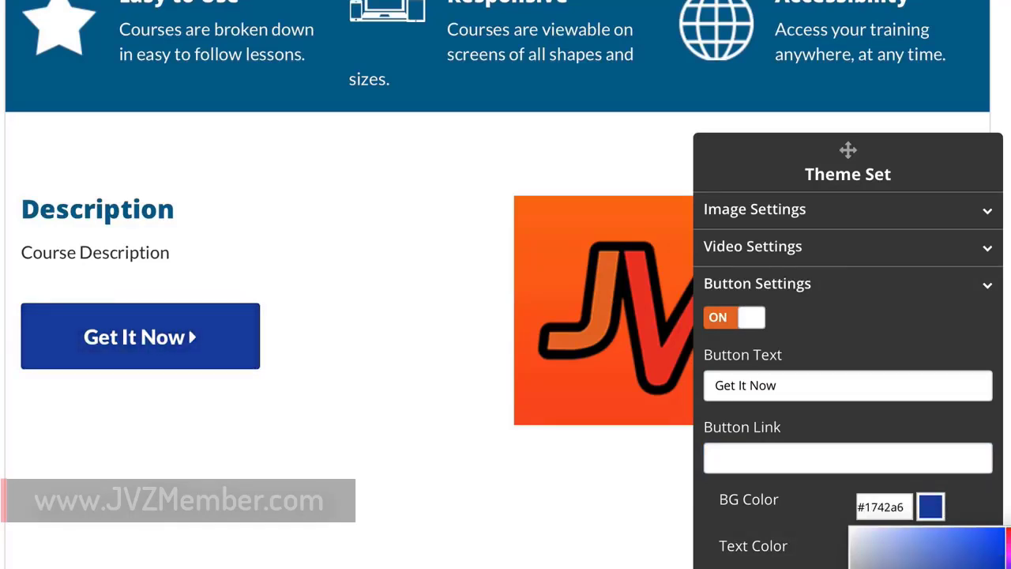
left_click_drag(850, 150, 826, 8)
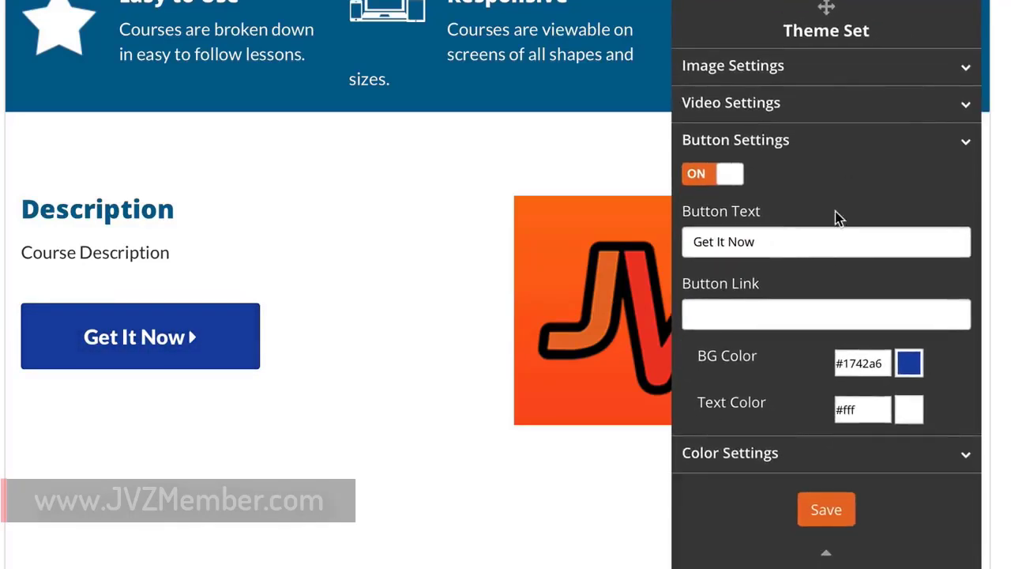
left_click(822, 514)
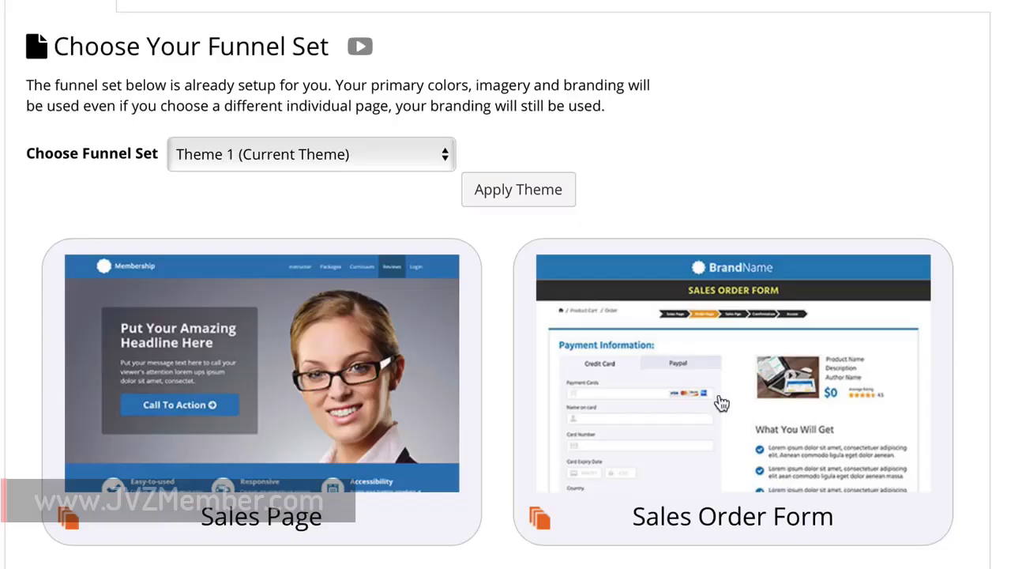
Open the funnel's sales order form and look through its payment details and order summary sections
left_click(759, 418)
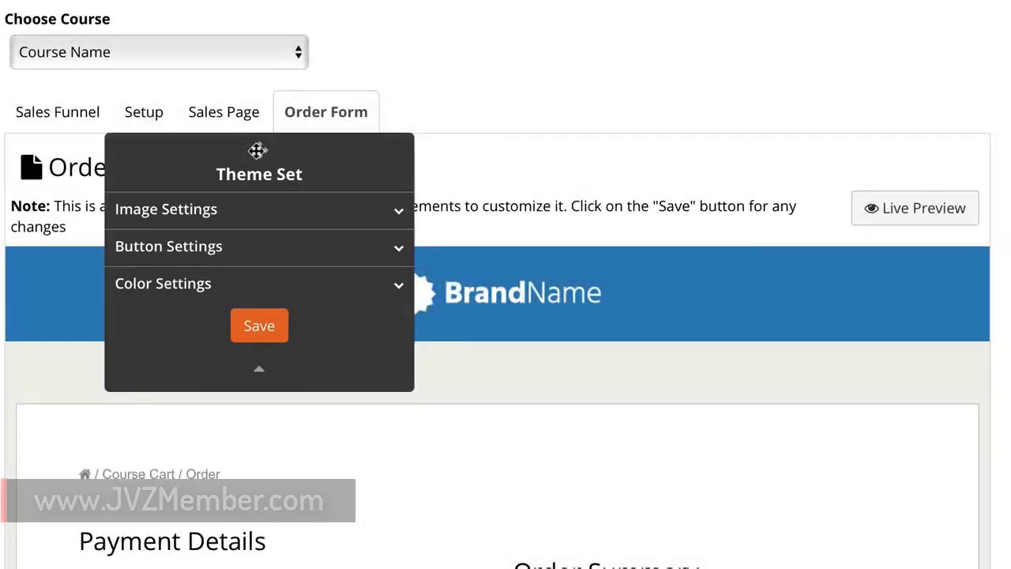
left_click_drag(258, 150, 827, 108)
scroll(255, 441, "down", 5)
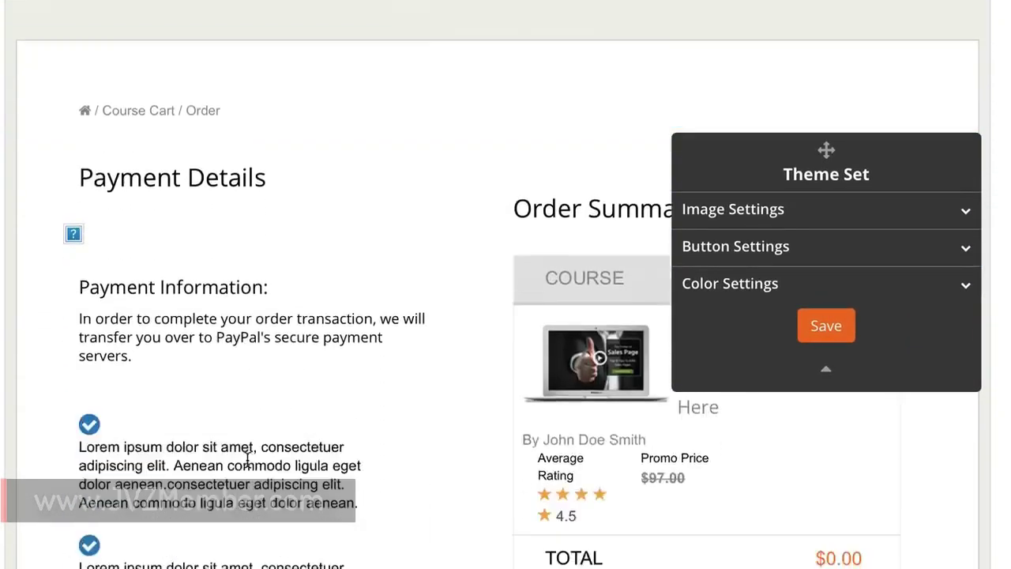
scroll(247, 458, "down", 8)
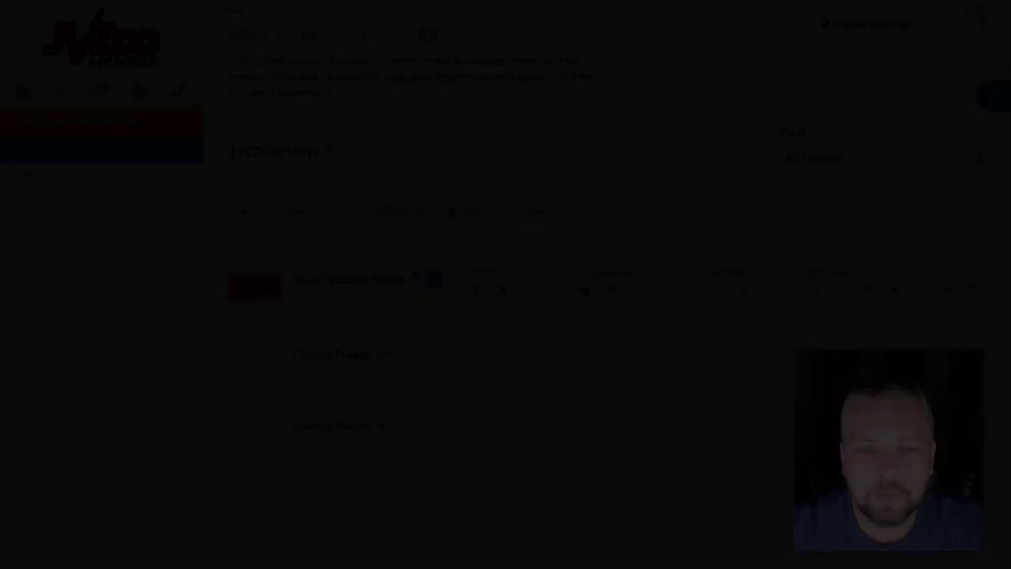